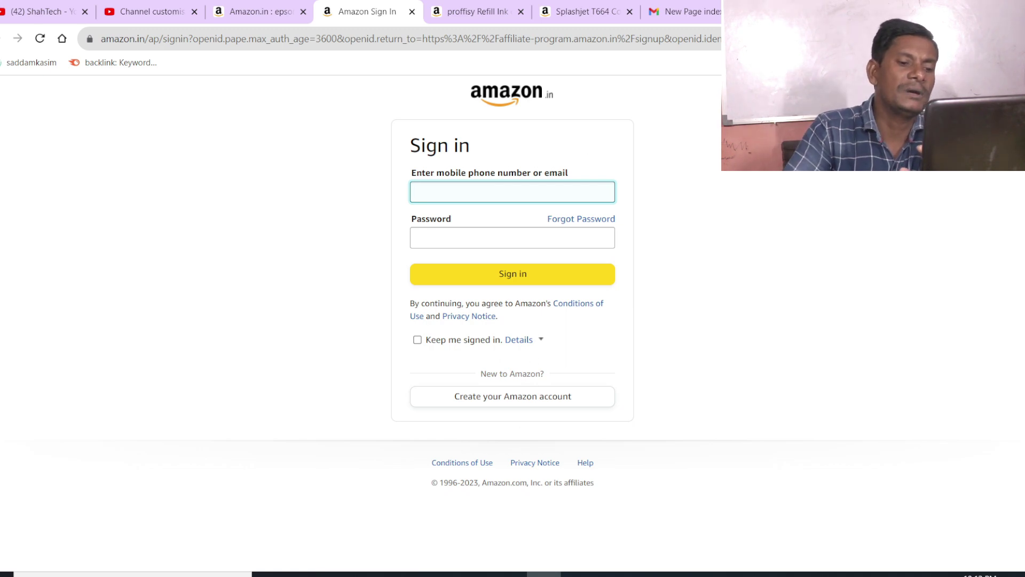
# Switch to the Amazon Associates Central home page and look over its promotional banners and site sections
pyautogui.click(510, 575)
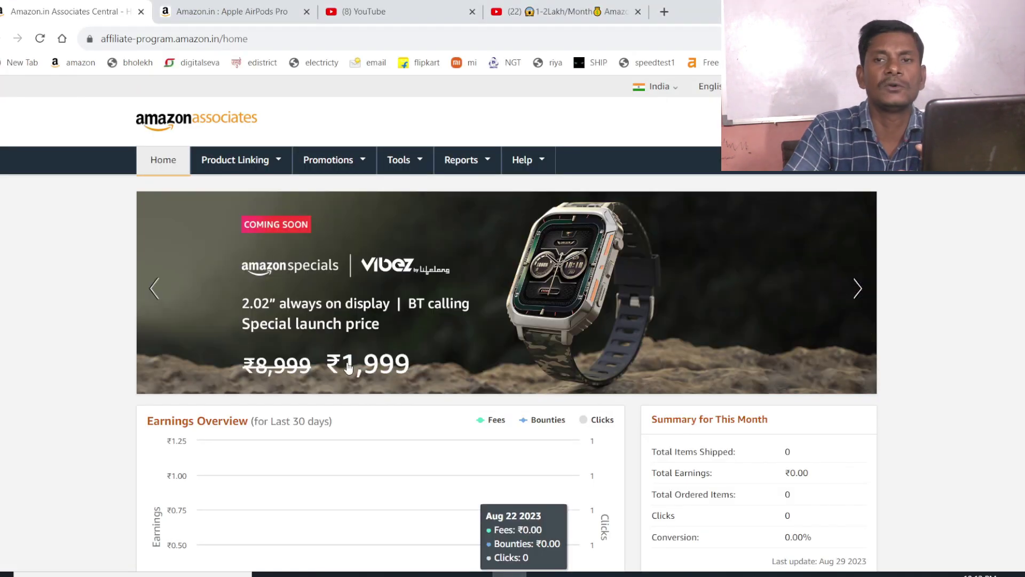
pyautogui.click(858, 289)
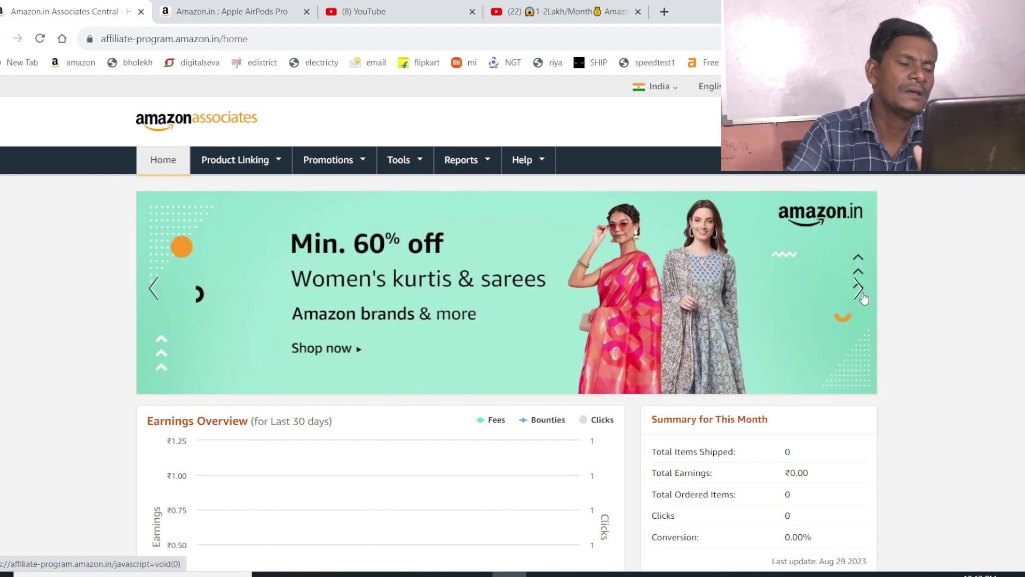
pyautogui.scroll(-5, 859, 294)
pyautogui.scroll(5, 652, 252)
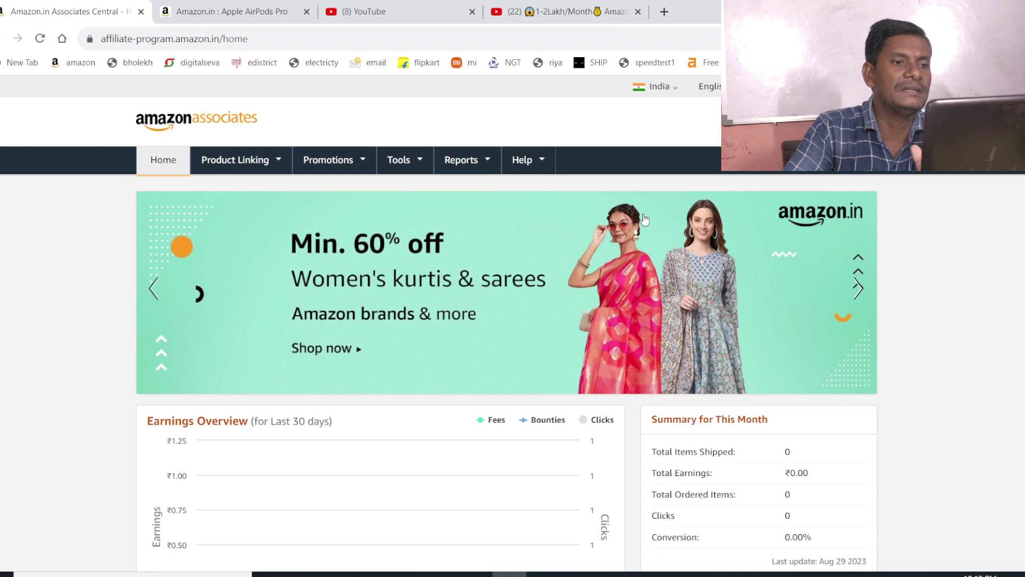
pyautogui.moveTo(401, 165)
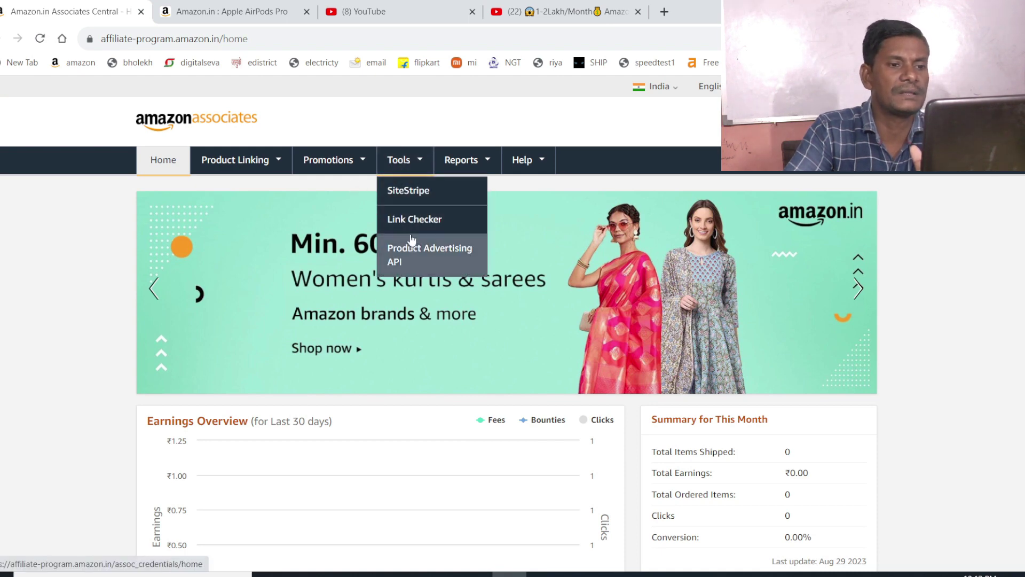
# Open the associates account settings and bring up the website and mobile app list for editing
pyautogui.moveTo(855, 86)
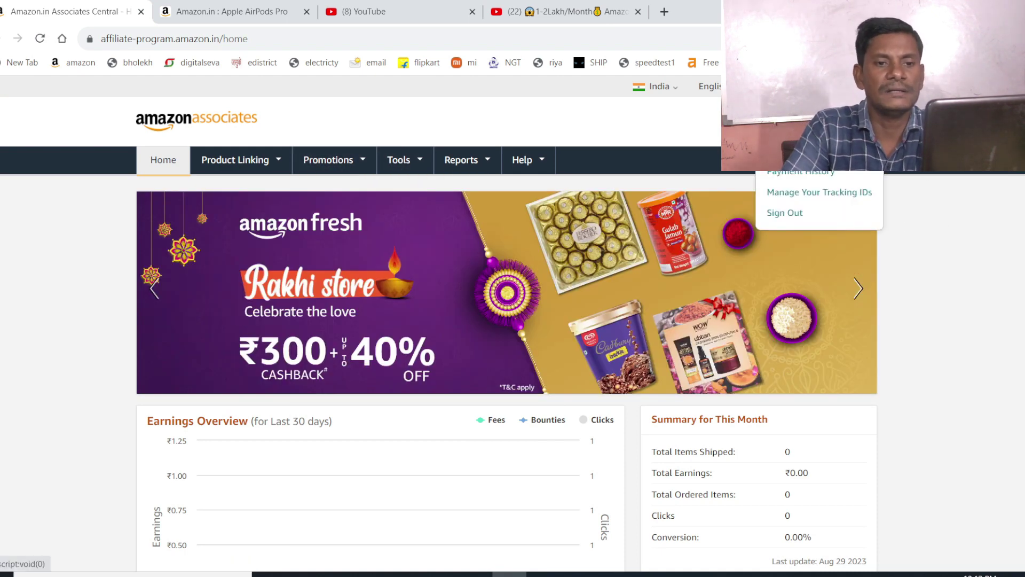
pyautogui.click(854, 86)
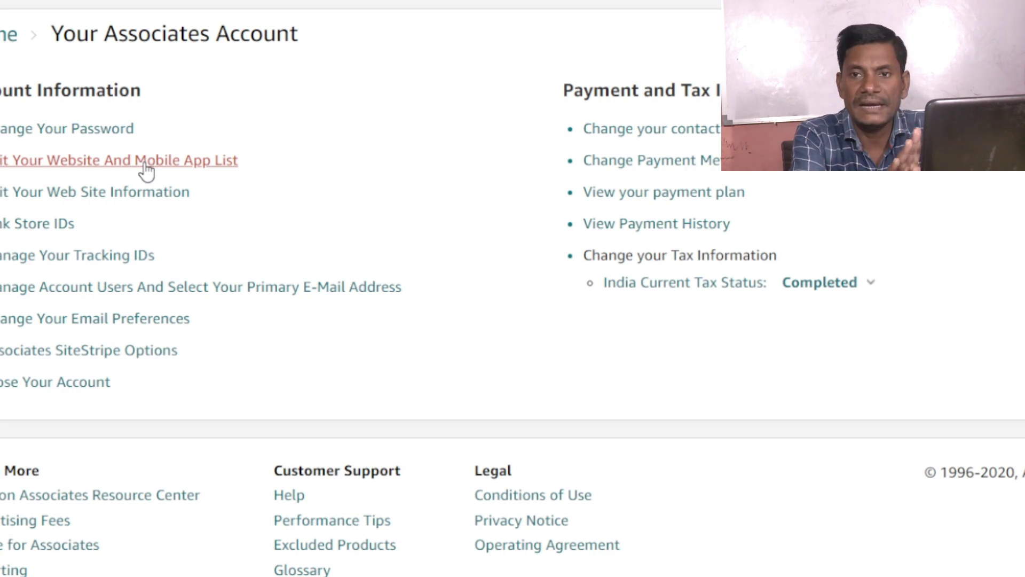
pyautogui.click(147, 171)
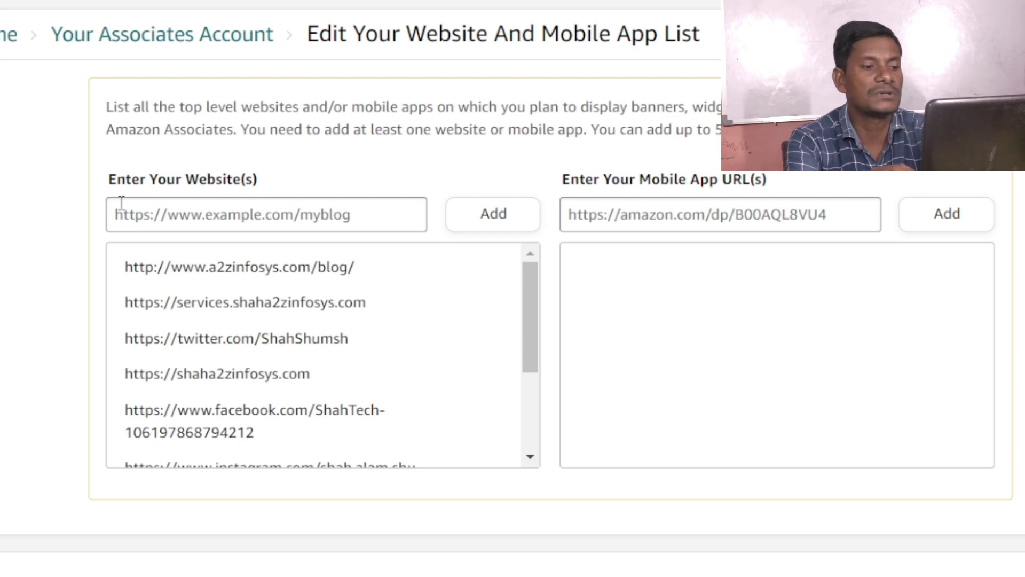
# Review all the website, social media and YouTube channel addresses registered in the website list, and the mobile app list beside it
pyautogui.moveTo(283, 352)
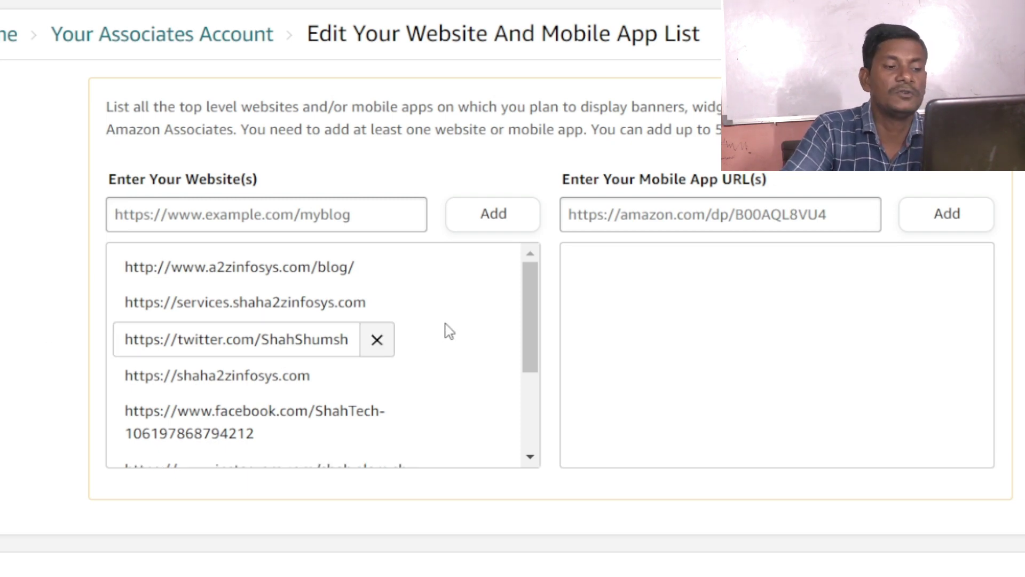
pyautogui.scroll(-1, 443, 333)
pyautogui.scroll(-3, 443, 333)
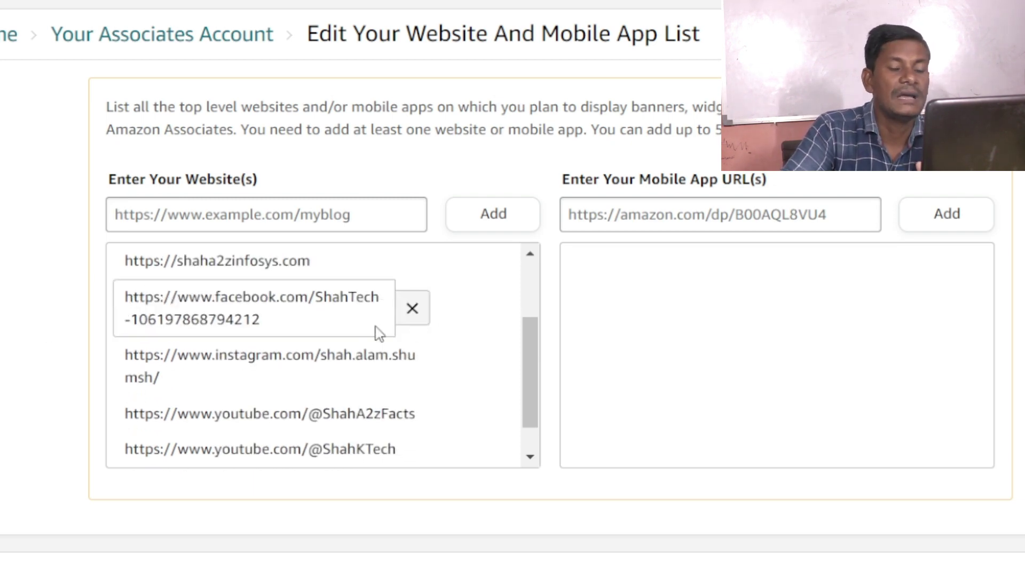
pyautogui.scroll(-1, 485, 369)
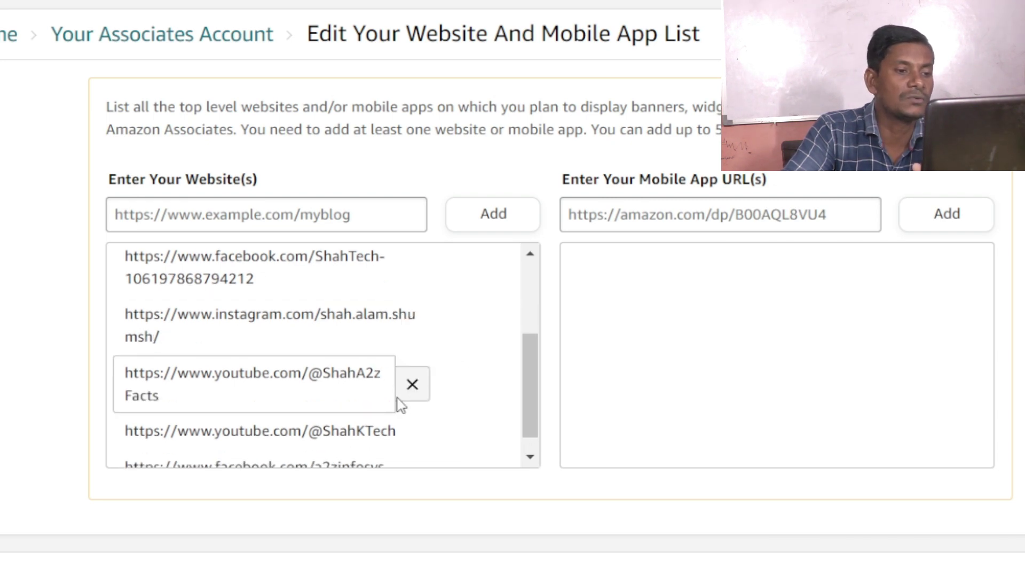
pyautogui.scroll(-1, 451, 412)
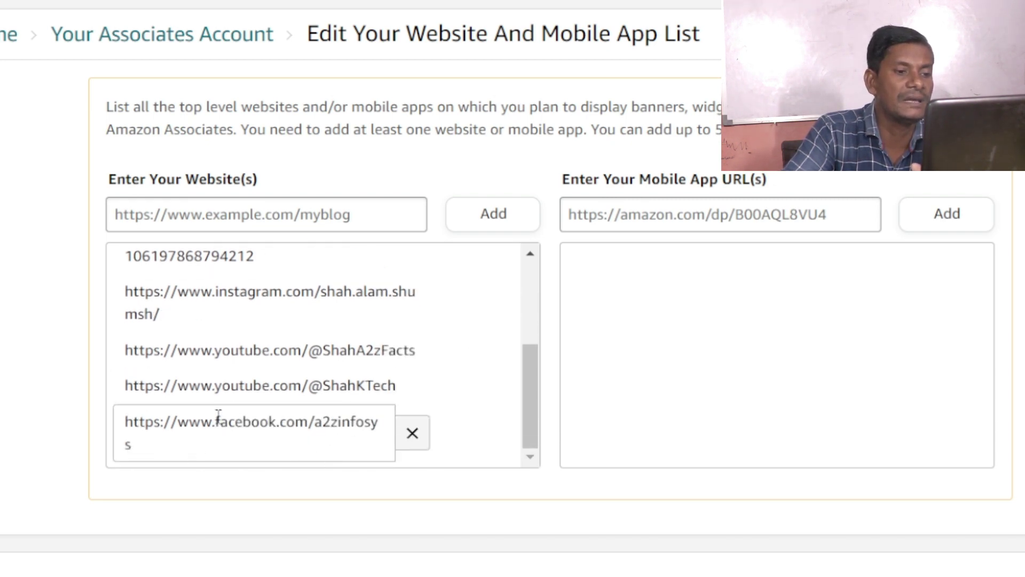
pyautogui.scroll(1, 505, 336)
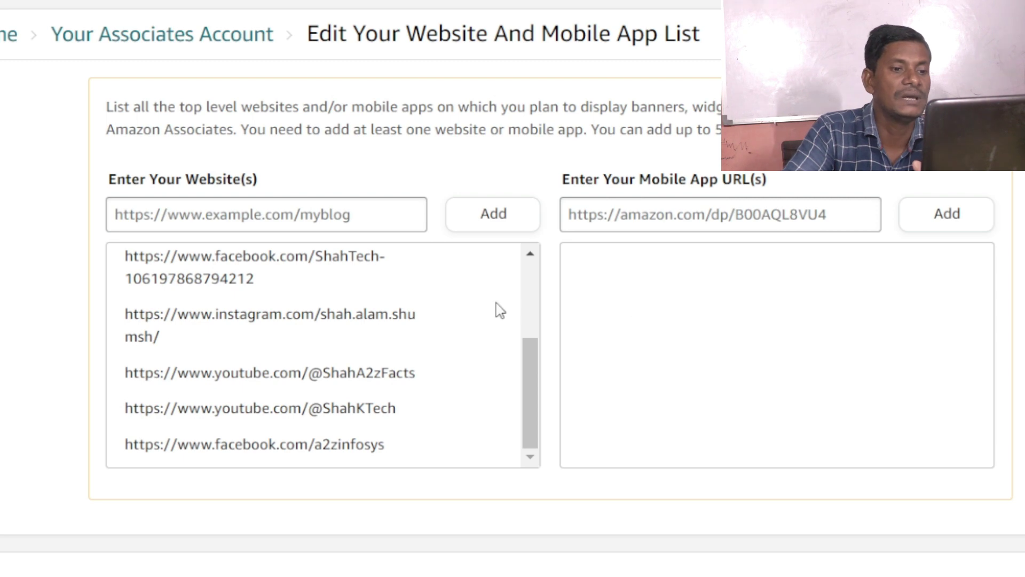
pyautogui.scroll(4, 451, 310)
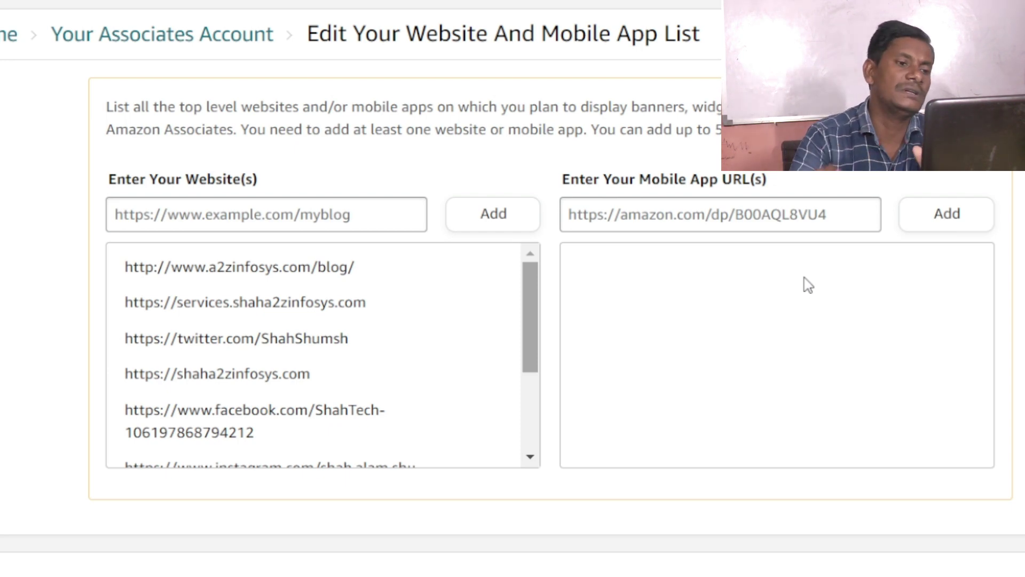
pyautogui.scroll(-2, 453, 360)
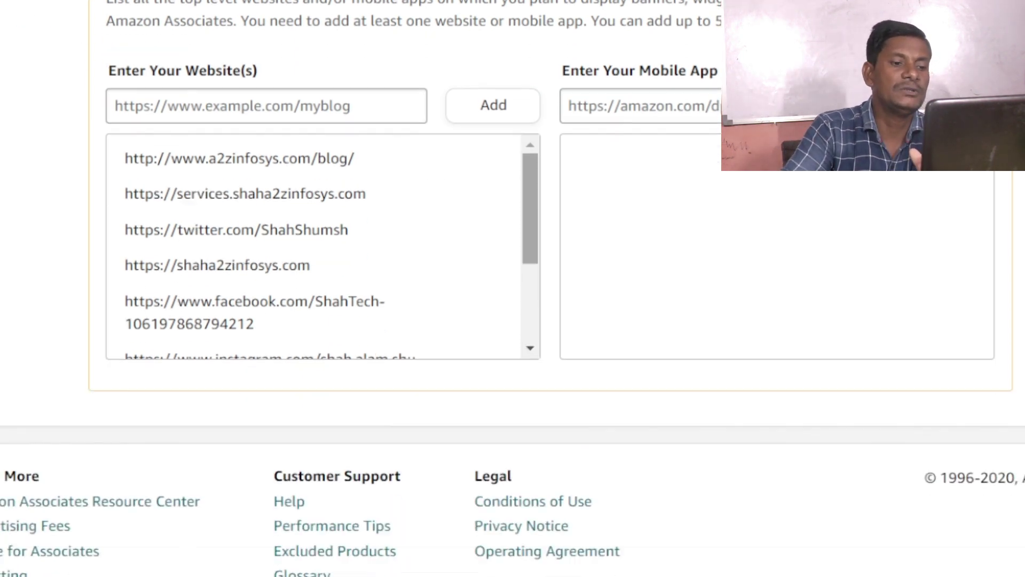
pyautogui.moveTo(434, 243)
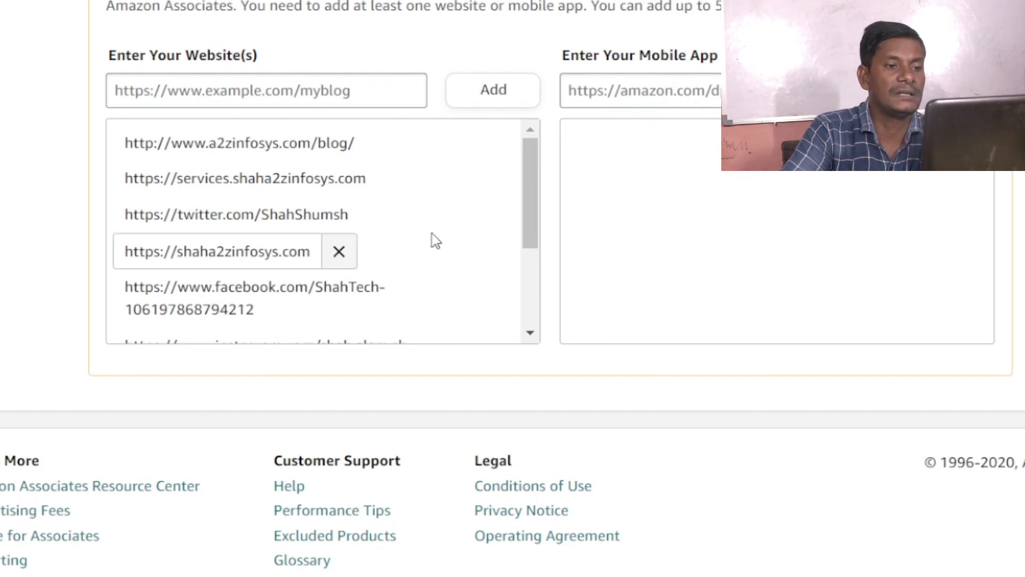
pyautogui.scroll(2, 464, 219)
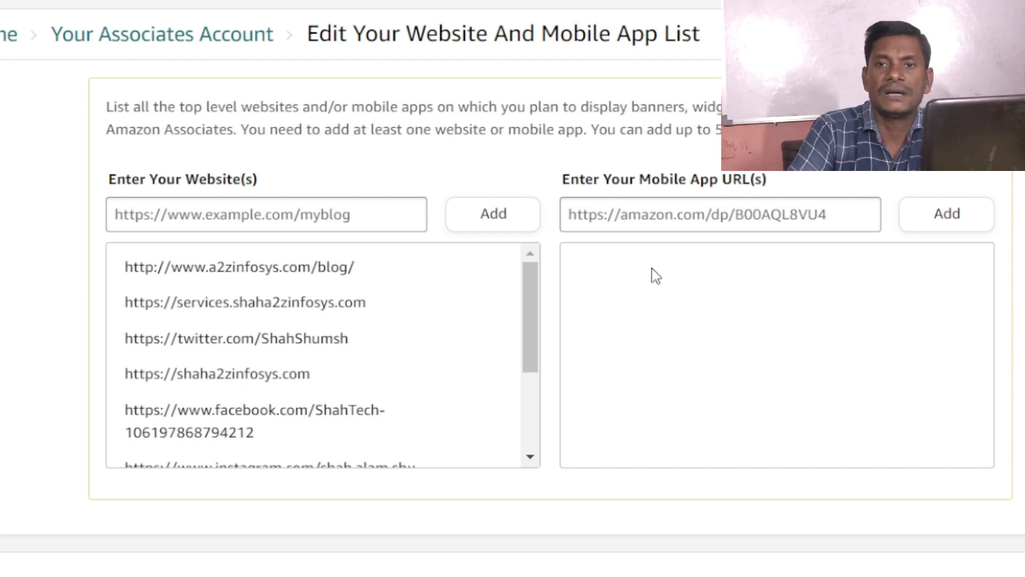
pyautogui.scroll(-2, 513, 289)
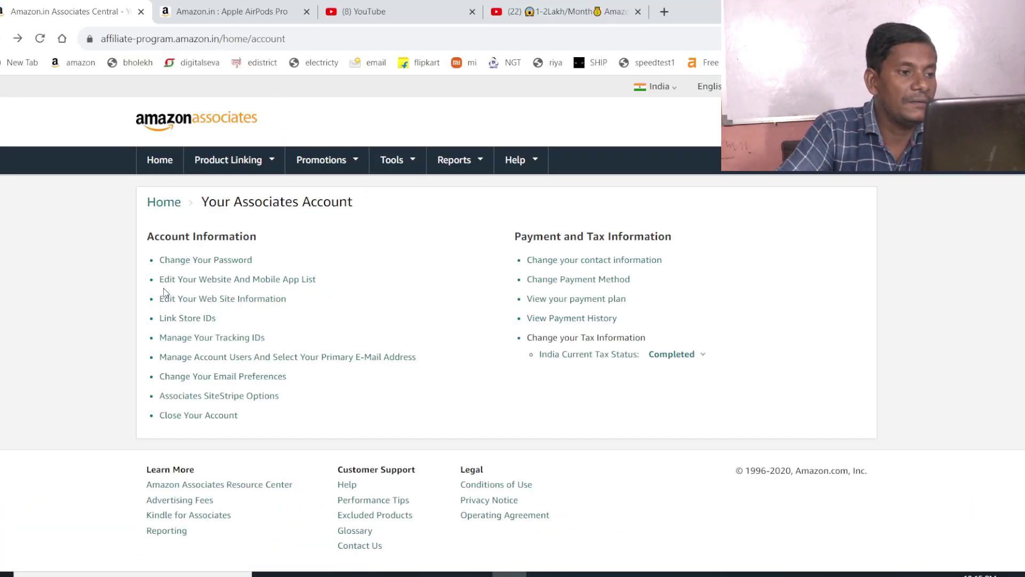
# Return to the account overview, open the web site information, and examine the profile description, site type and referral source fields
pyautogui.click(246, 303)
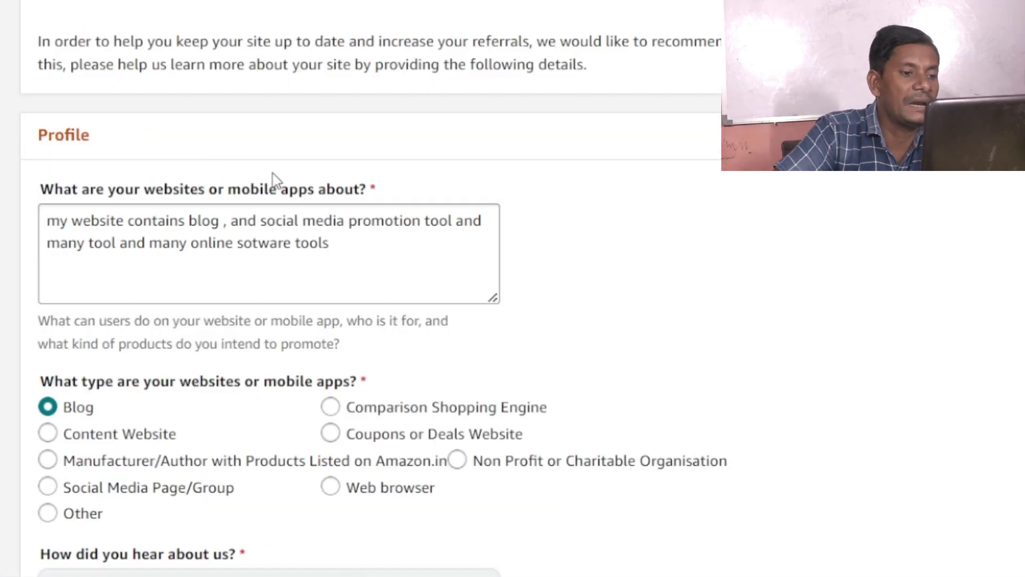
pyautogui.scroll(-5, 543, 231)
pyautogui.scroll(2, 547, 231)
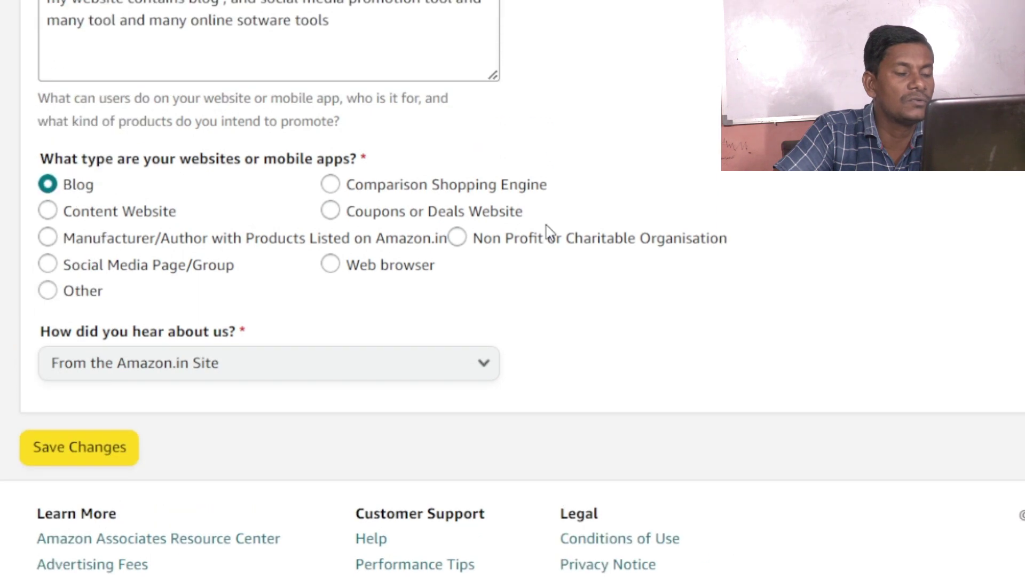
pyautogui.scroll(4, 601, 136)
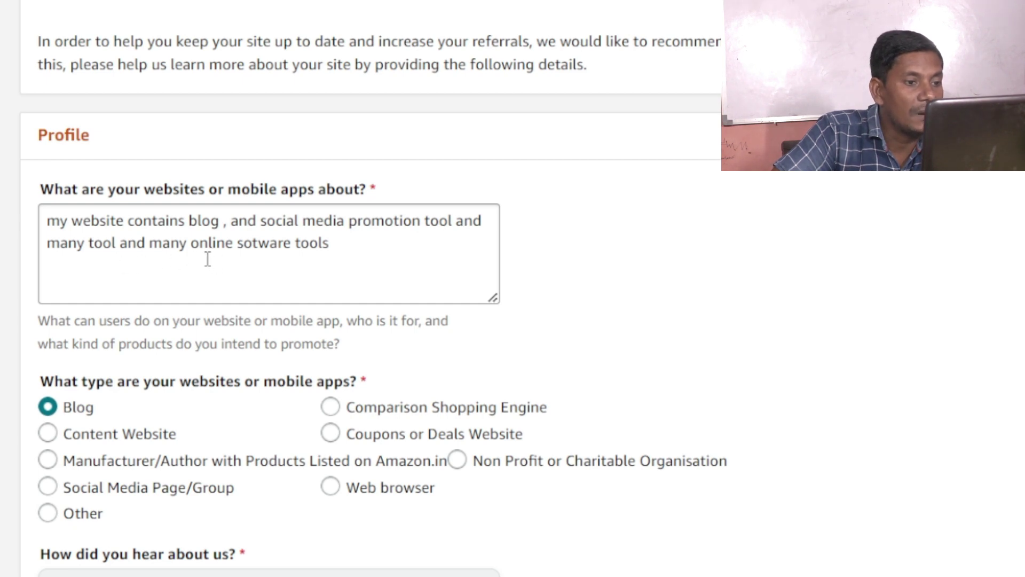
pyautogui.click(365, 249)
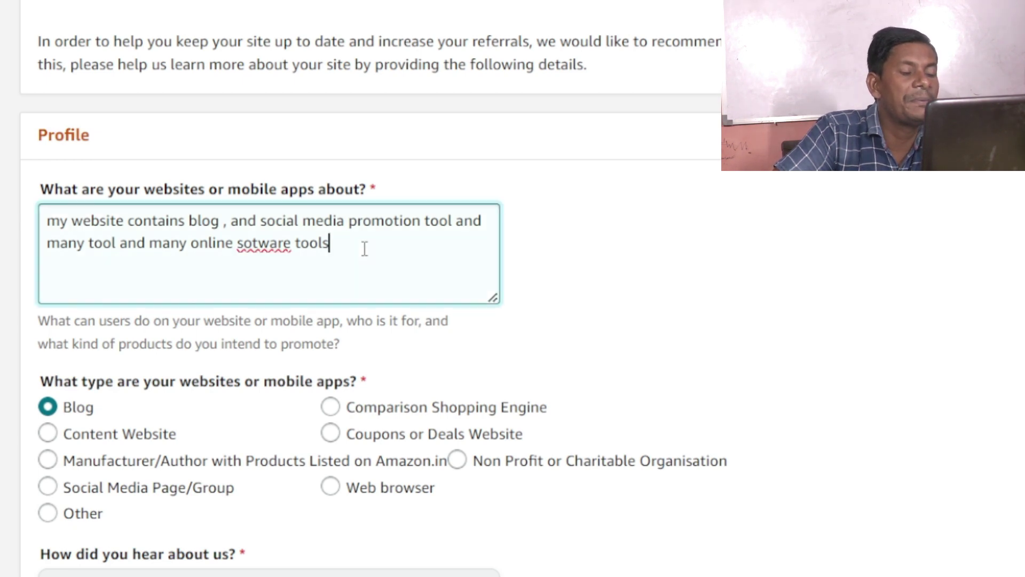
pyautogui.scroll(-2, 365, 249)
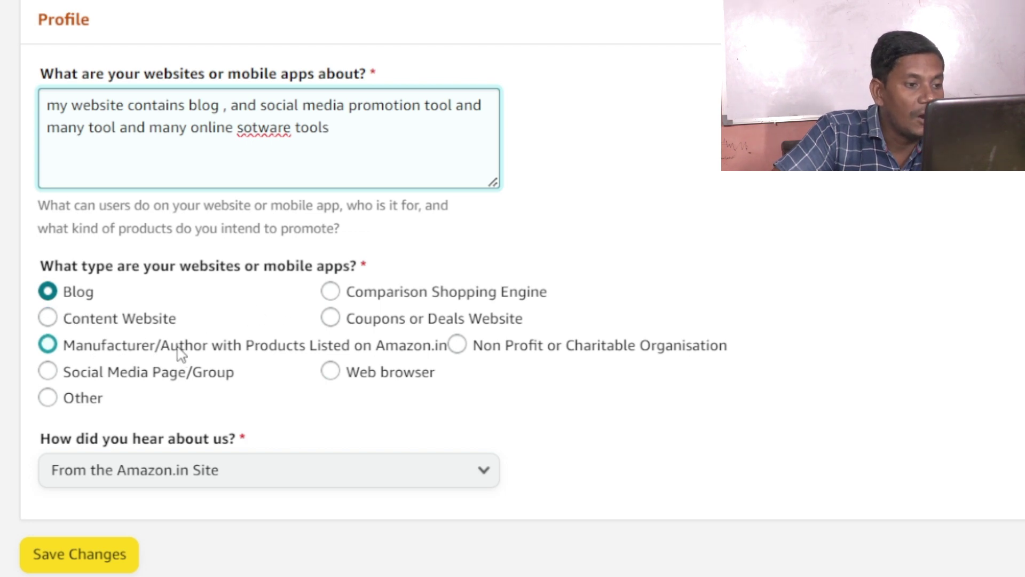
# Try Content Website, Web browser and Social Media Page/Group as the site type, and set it back to Blog
pyautogui.click(48, 318)
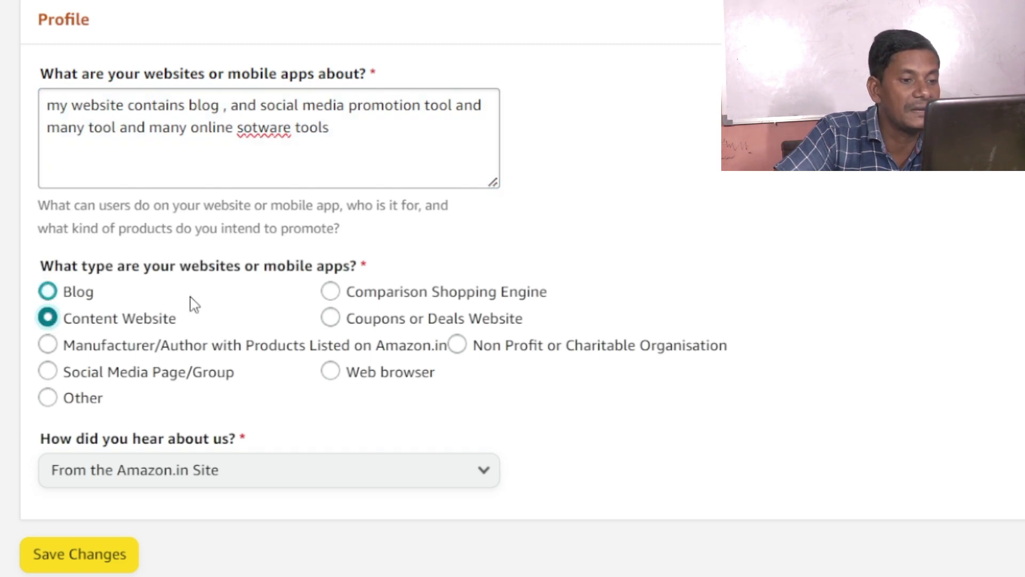
pyautogui.click(49, 295)
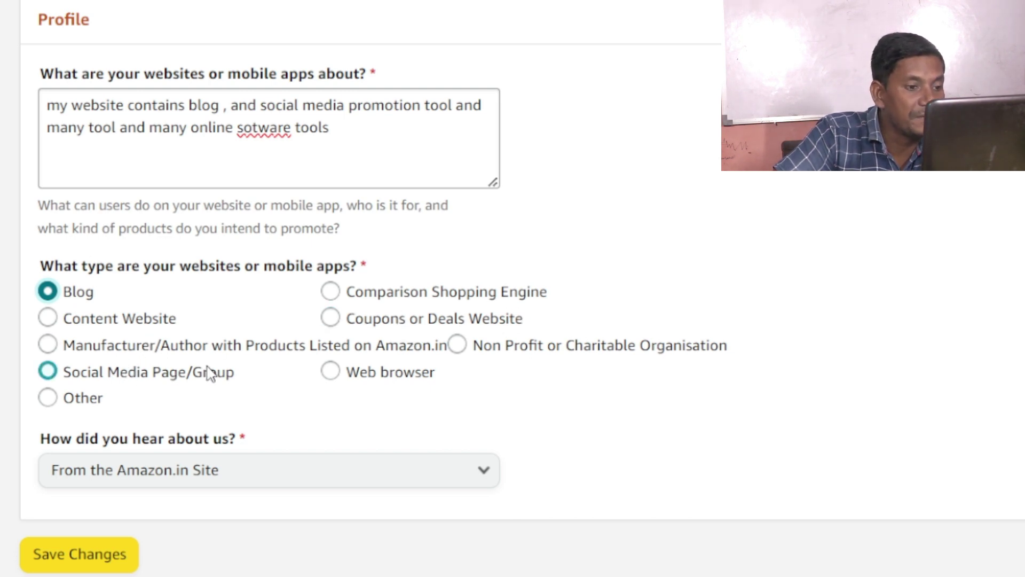
pyautogui.click(331, 374)
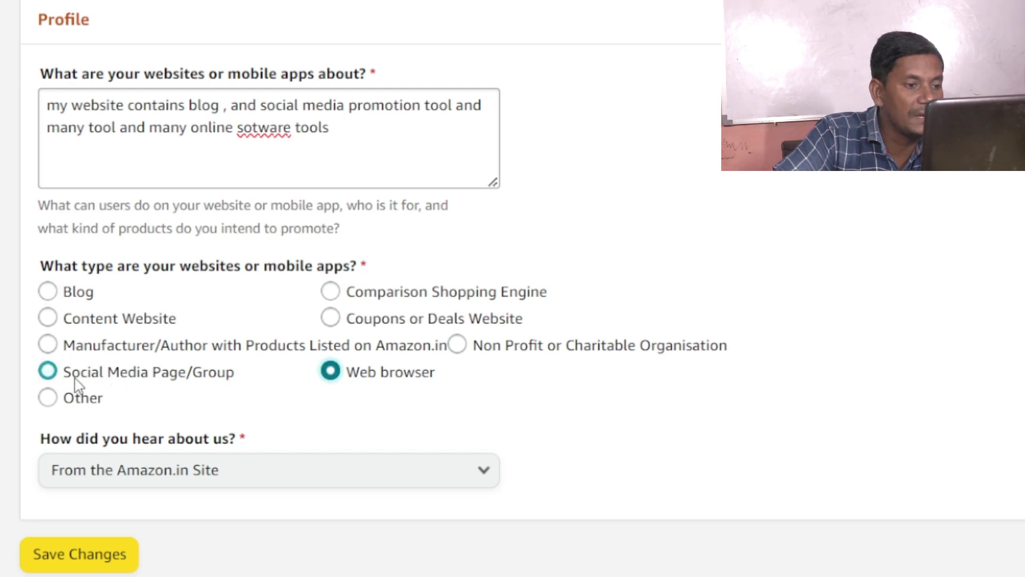
pyautogui.click(47, 372)
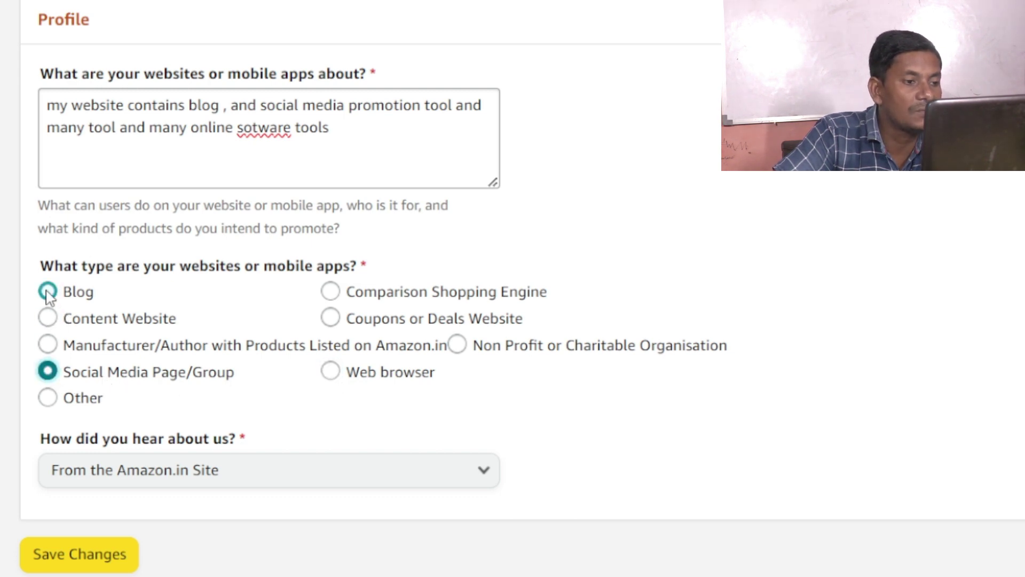
pyautogui.click(49, 294)
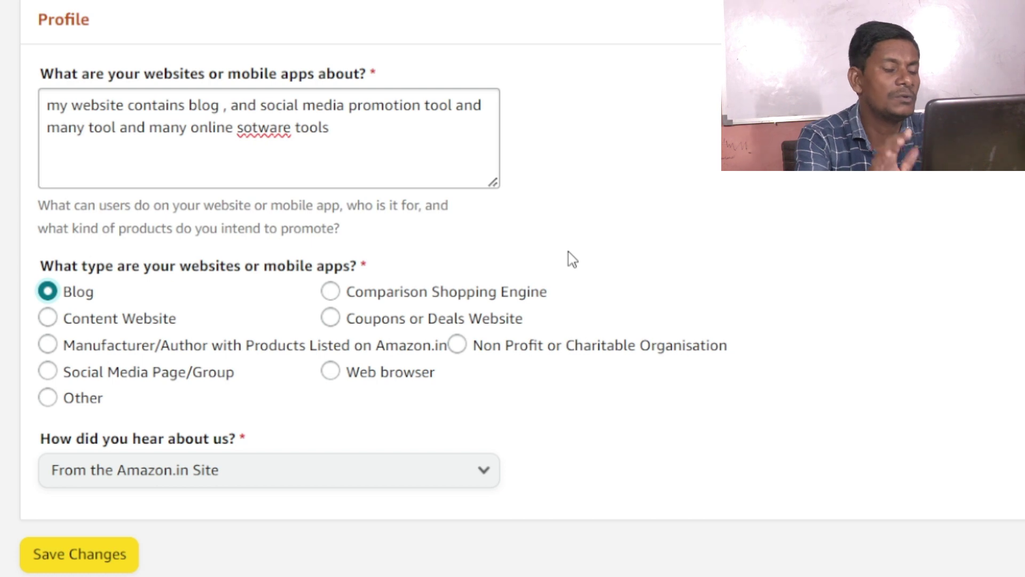
# Check the rest of the web site information form down to its end
pyautogui.scroll(-2, 684, 241)
pyautogui.scroll(-2, 684, 240)
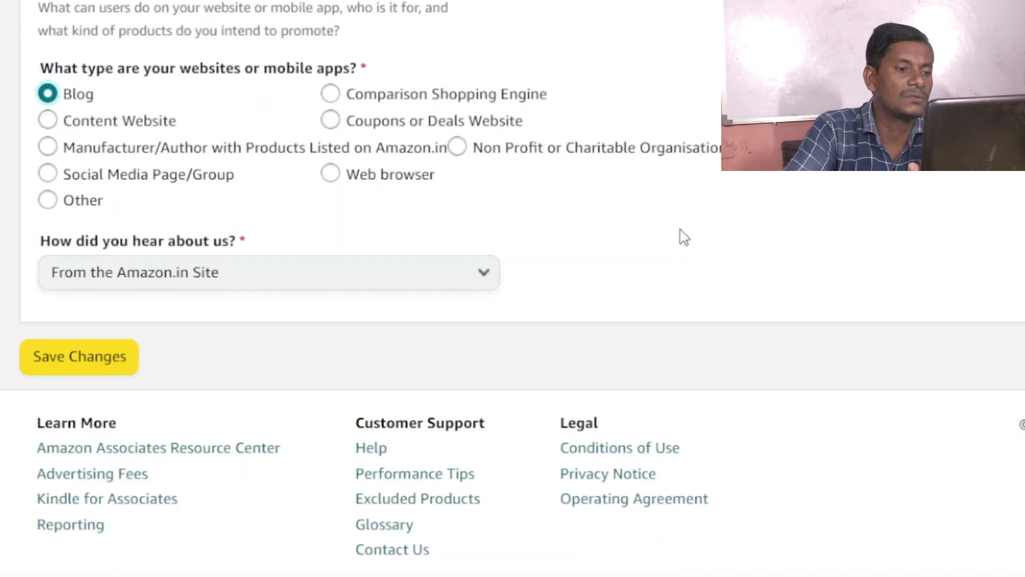
pyautogui.scroll(5, 682, 235)
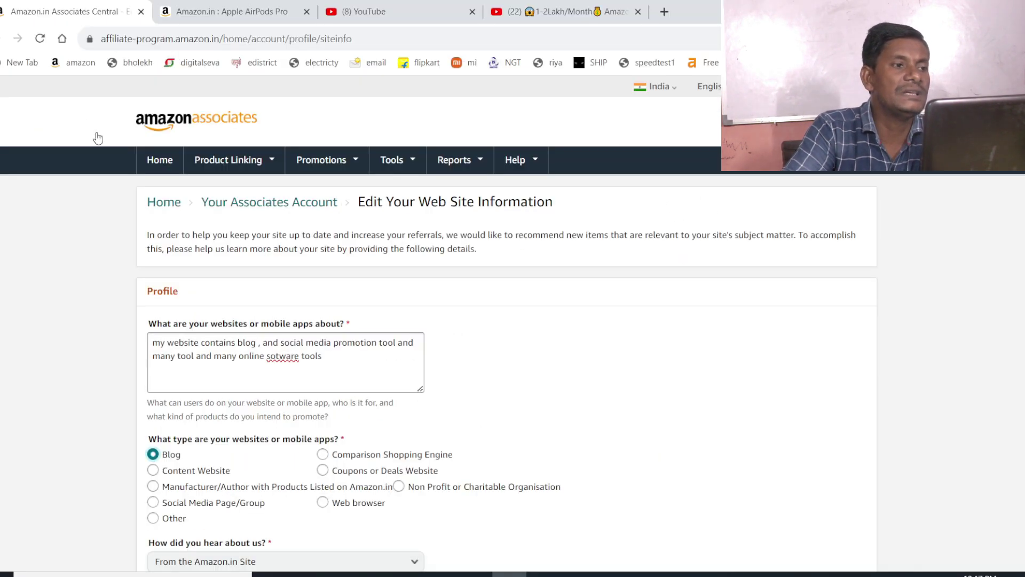
# Go back to the account overview, view the page for linking store IDs, and return to the overview
pyautogui.click(1, 38)
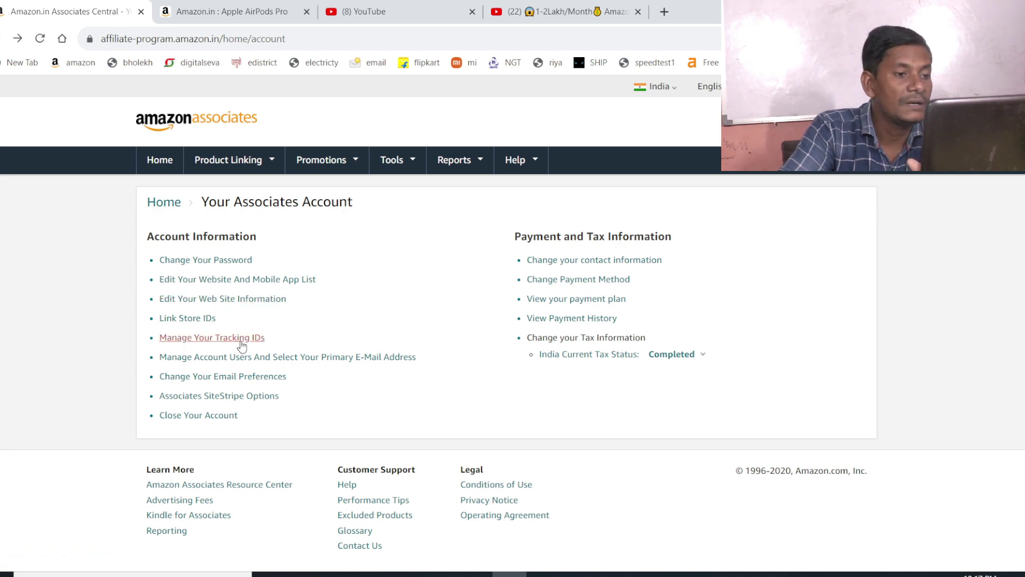
pyautogui.click(187, 320)
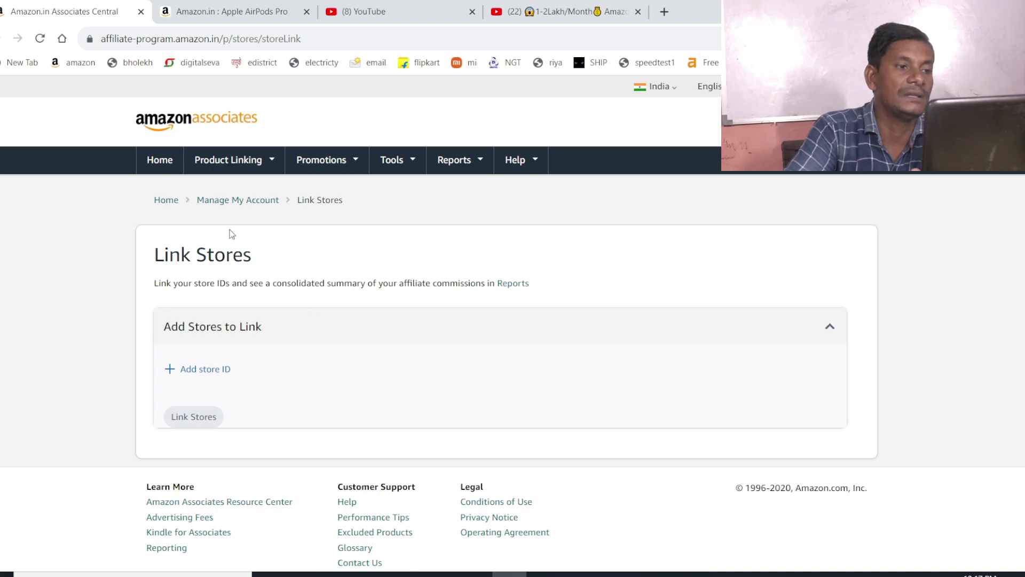
pyautogui.click(1, 43)
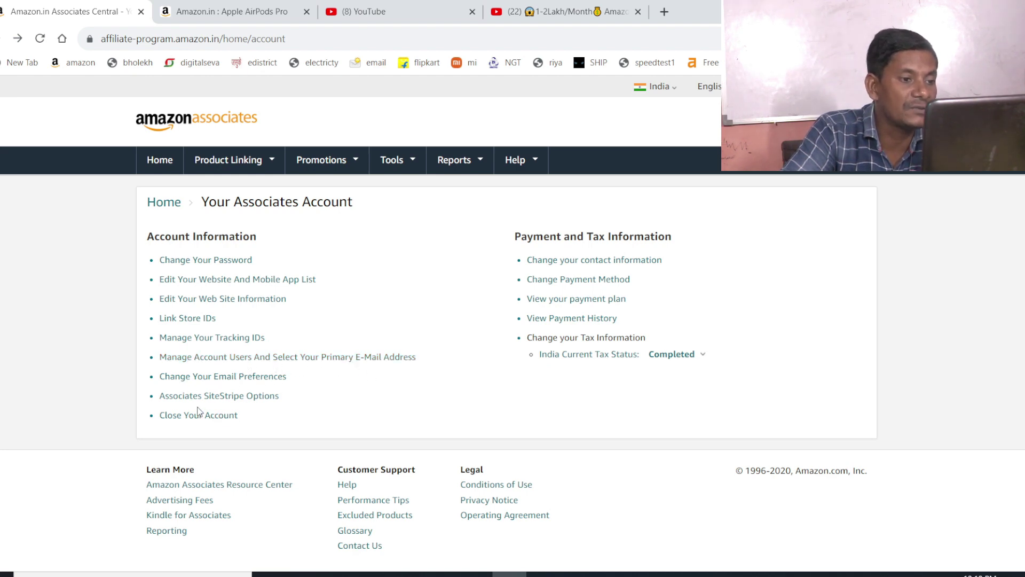
# Open the Associates SiteStripe options and examine the display status and the SiteStripe button settings
pyautogui.click(241, 403)
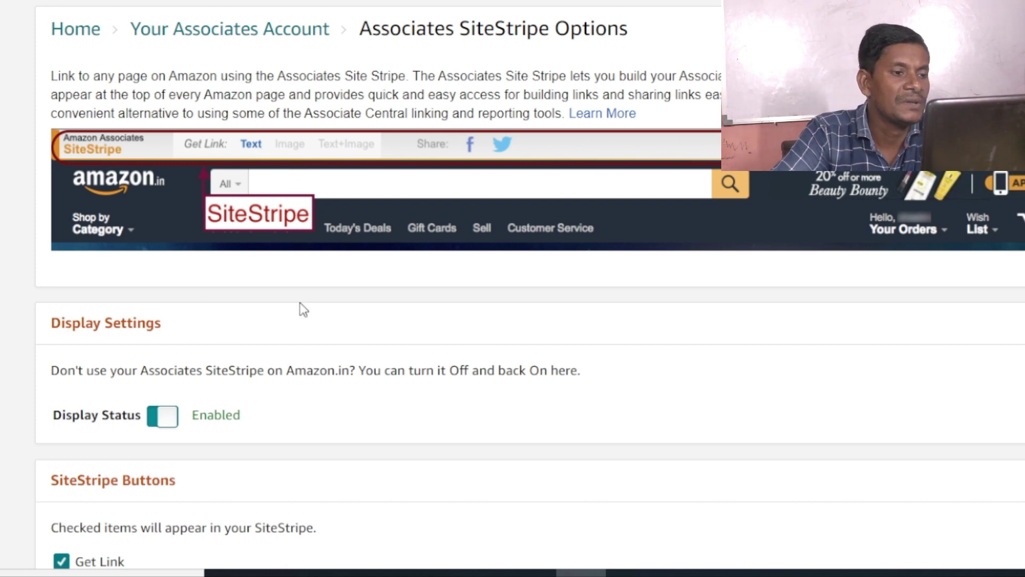
pyautogui.scroll(-2, 320, 349)
pyautogui.scroll(2, 236, 155)
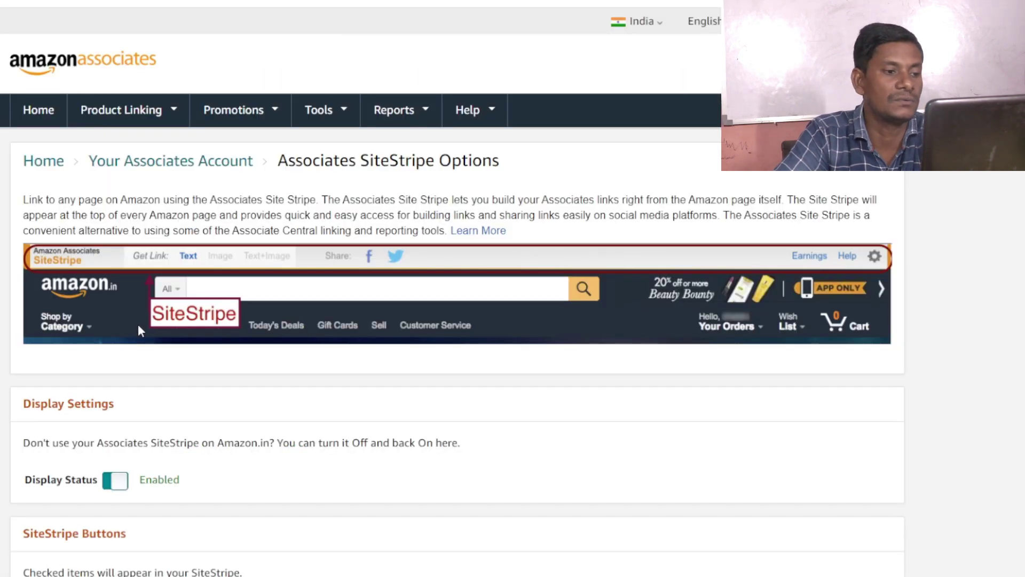
pyautogui.scroll(-4, 138, 324)
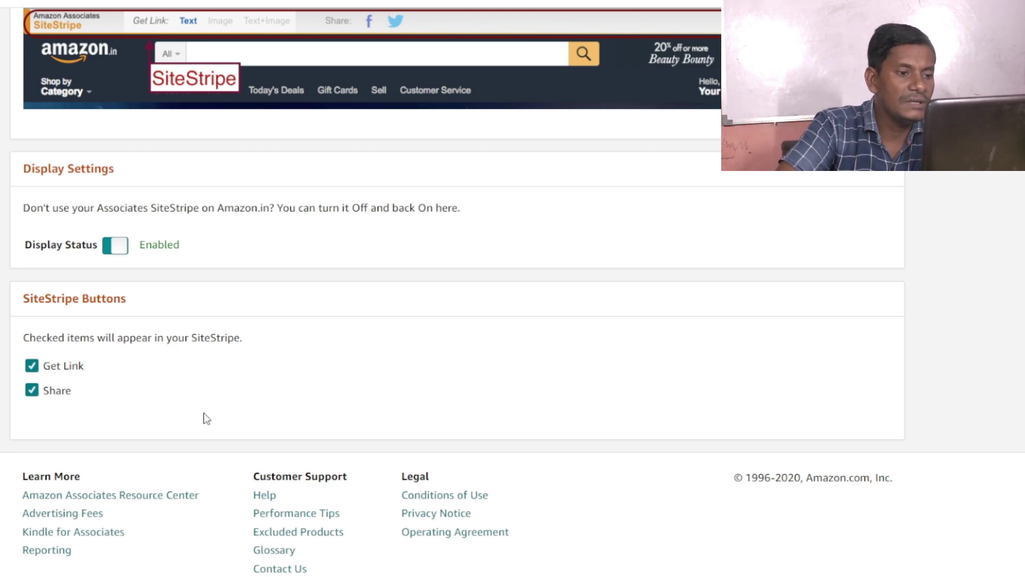
# Look over the SiteStripe preview, display status and button options once more
pyautogui.scroll(5, 216, 422)
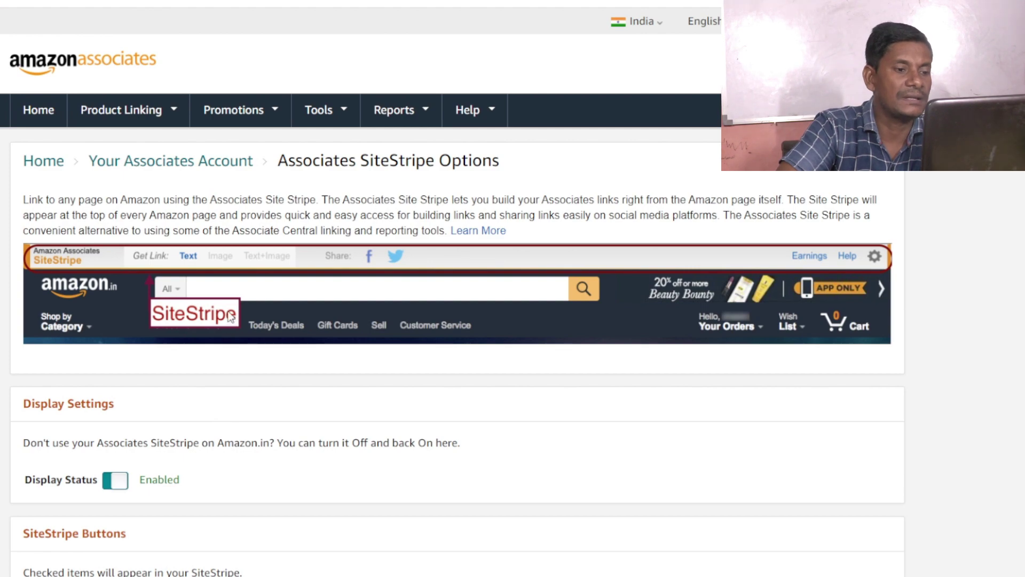
pyautogui.scroll(-5, 286, 382)
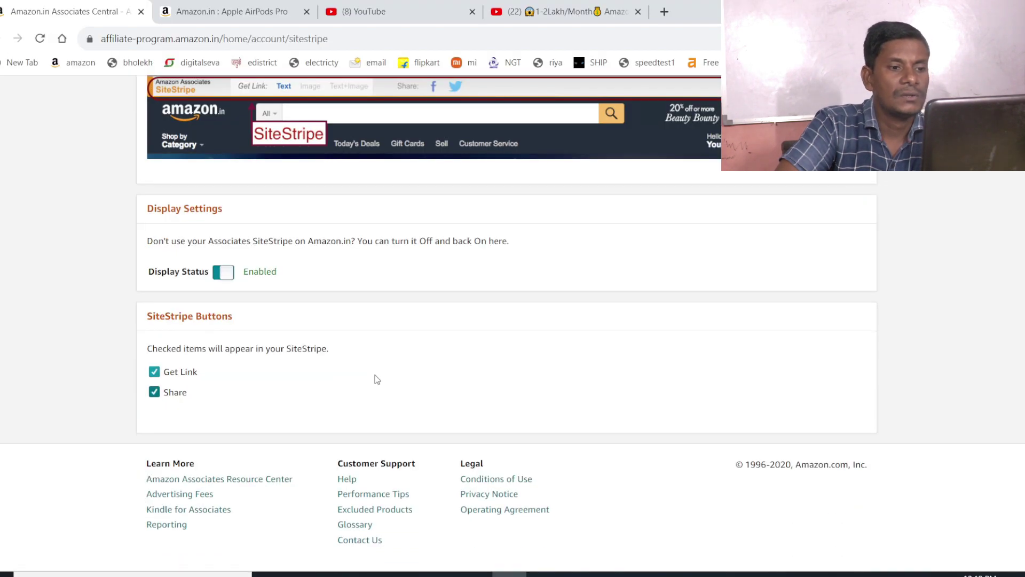
pyautogui.scroll(4, 377, 379)
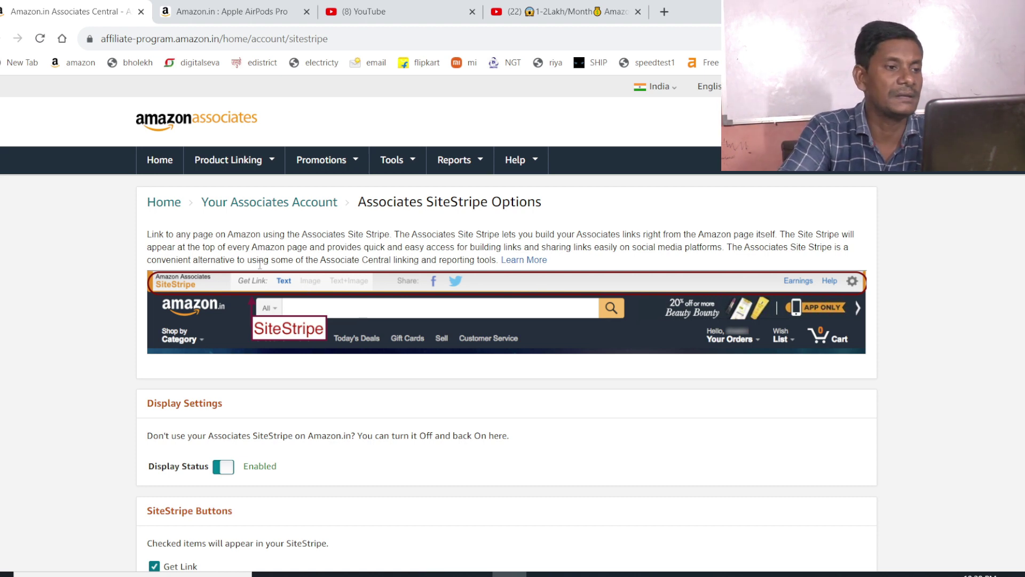
# Return to the Associates home page and examine the earnings overview chart and this month's summary
pyautogui.click(165, 166)
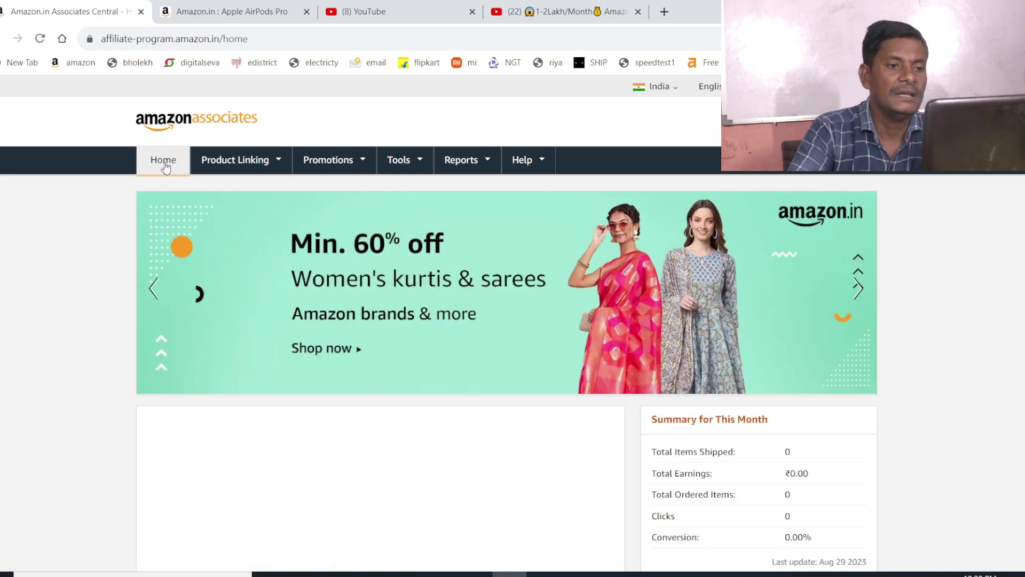
pyautogui.click(251, 161)
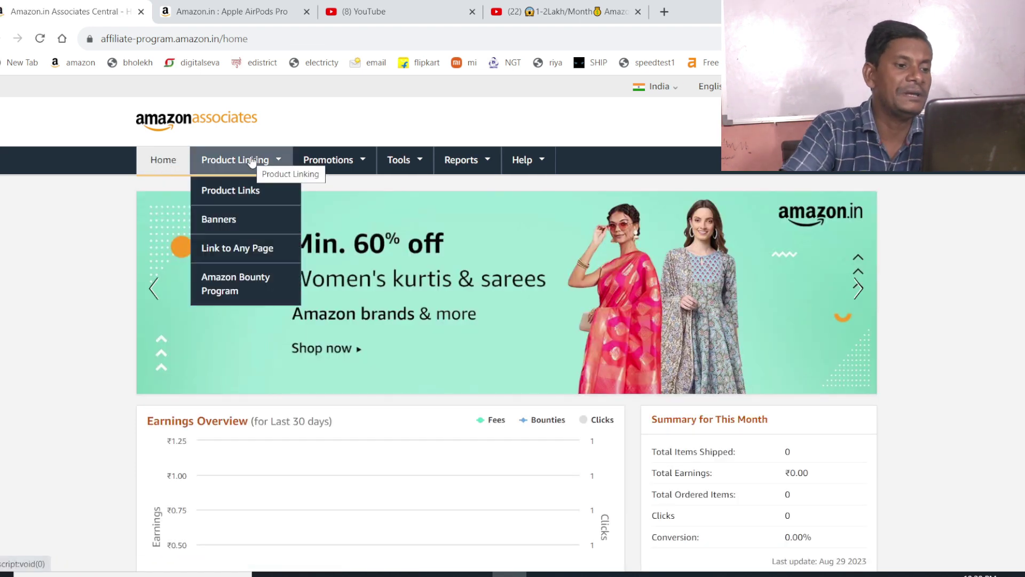
pyautogui.scroll(-5, 350, 240)
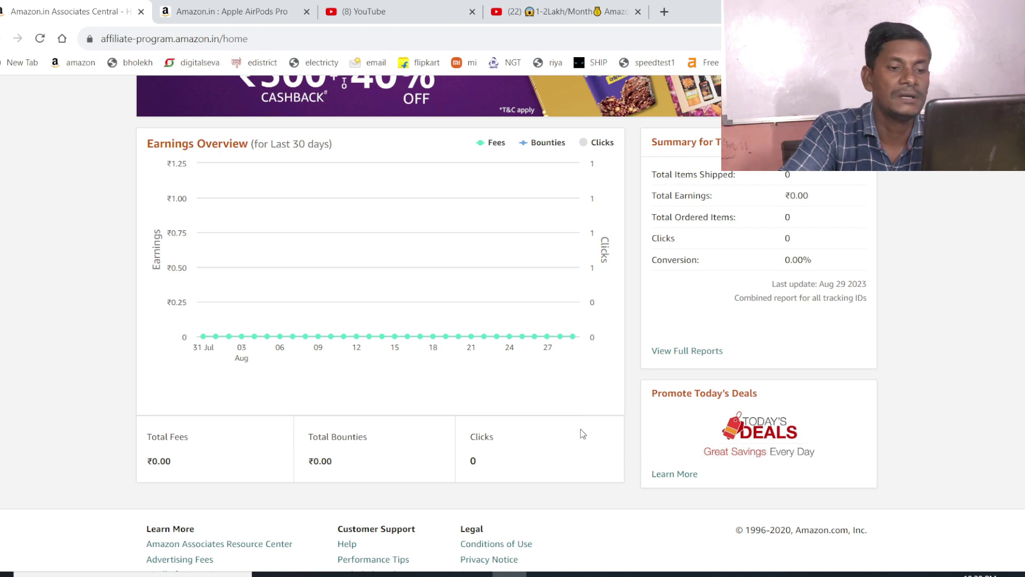
pyautogui.scroll(3, 581, 428)
pyautogui.scroll(-1, 582, 427)
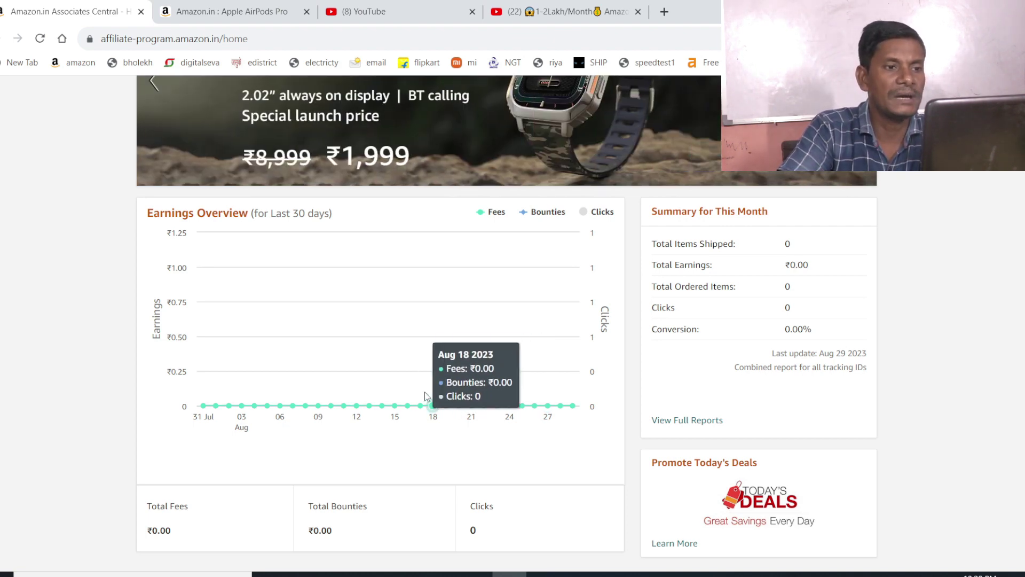
pyautogui.moveTo(399, 372)
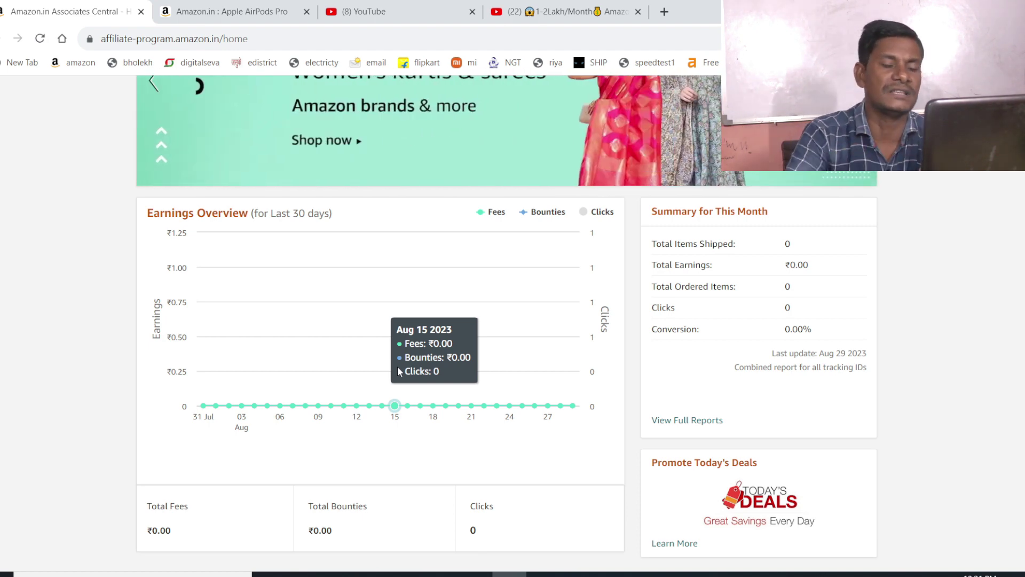
# Go through the product linking options and open the Link To Any Page tool
pyautogui.scroll(4, 398, 366)
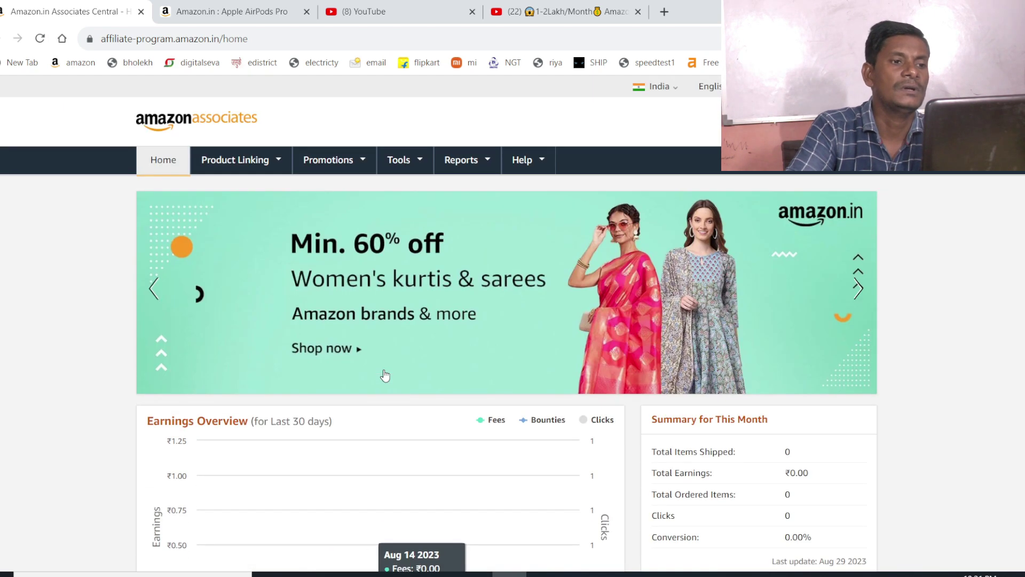
pyautogui.click(259, 162)
pyautogui.click(233, 191)
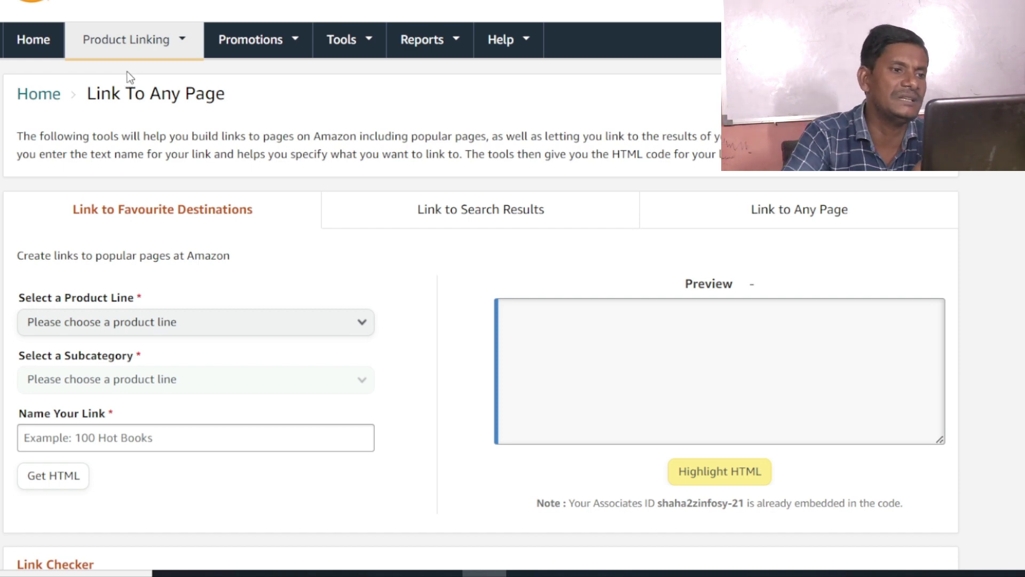
pyautogui.moveTo(161, 55)
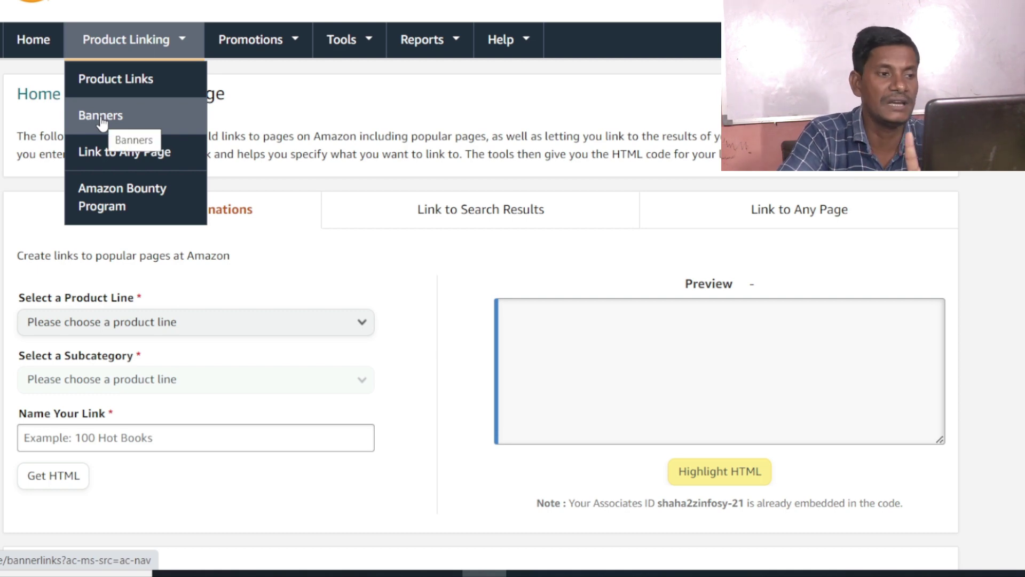
pyautogui.click(106, 159)
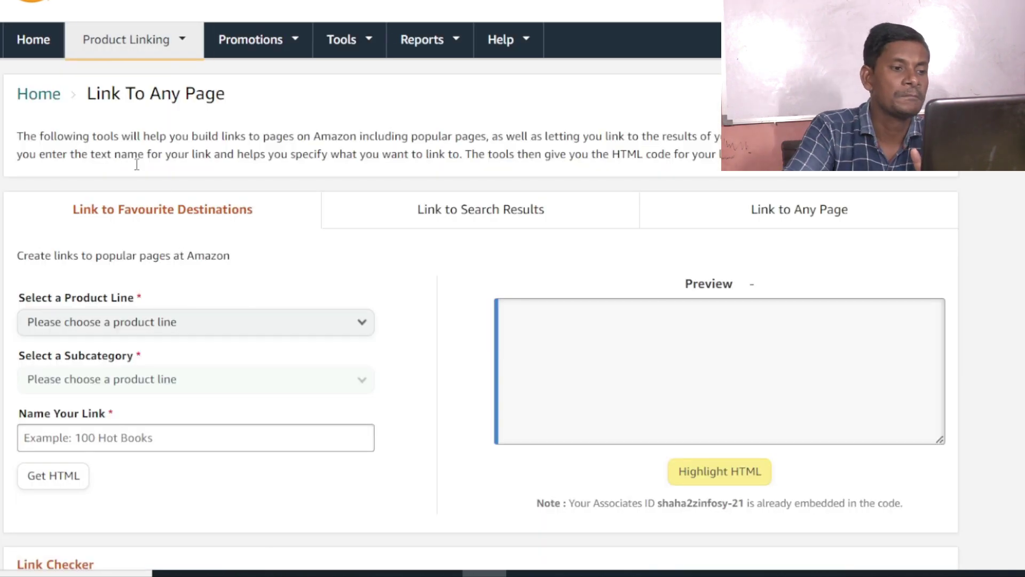
# View the Link to Favourite Destinations and Link to Search Results forms, and switch to the Link to Any Page form
pyautogui.scroll(-3, 235, 207)
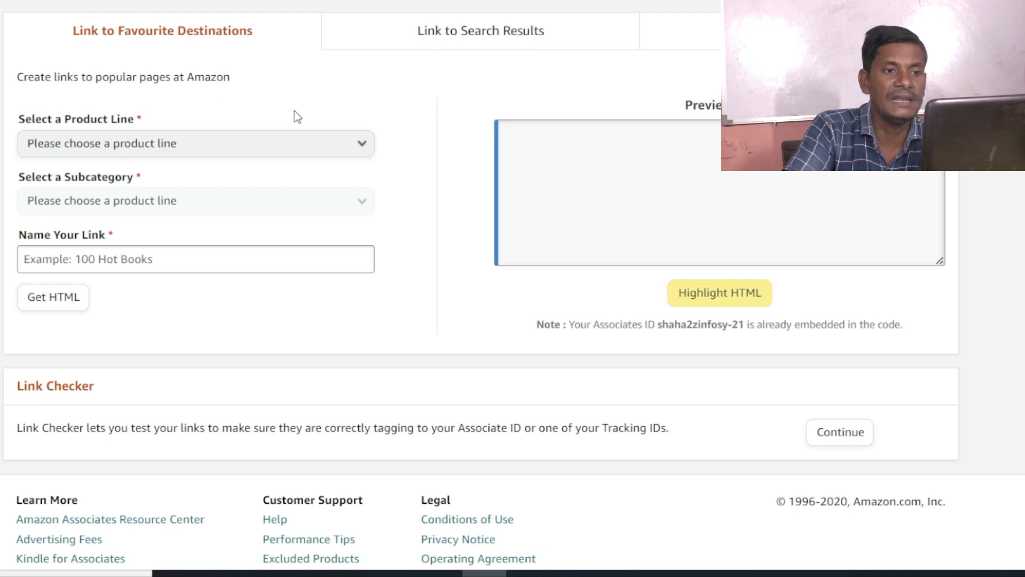
pyautogui.click(488, 40)
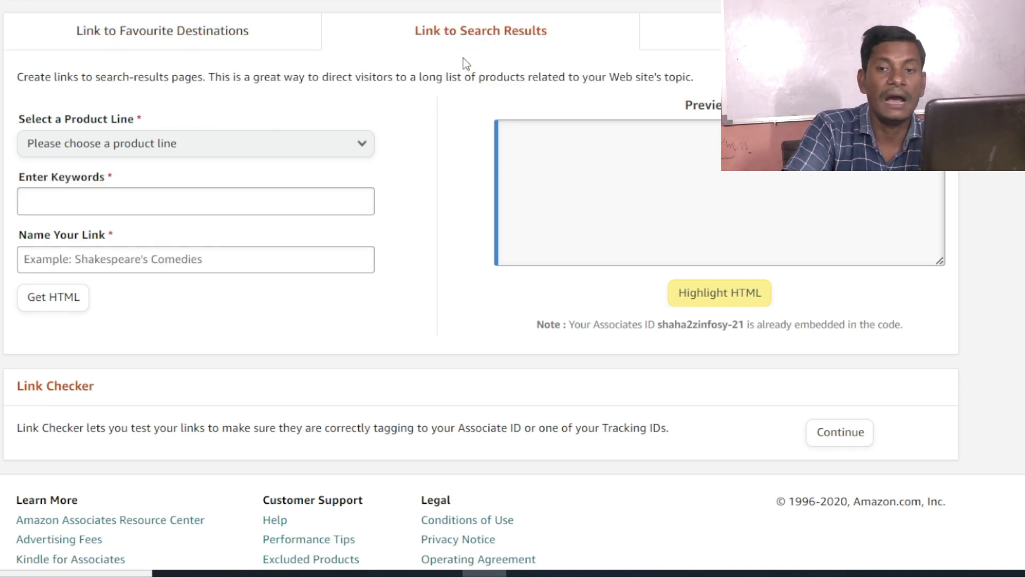
pyautogui.click(203, 204)
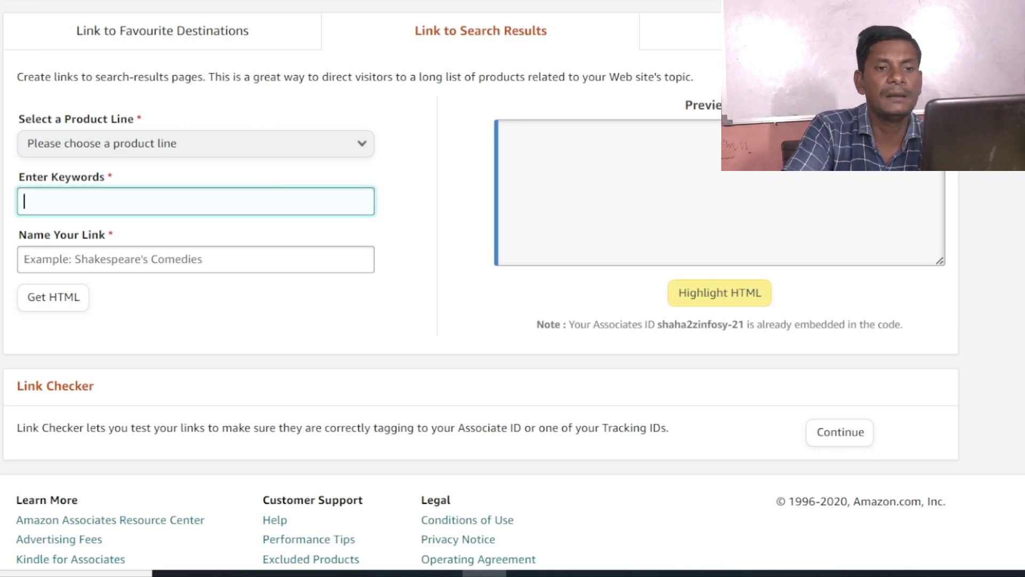
pyautogui.click(800, 30)
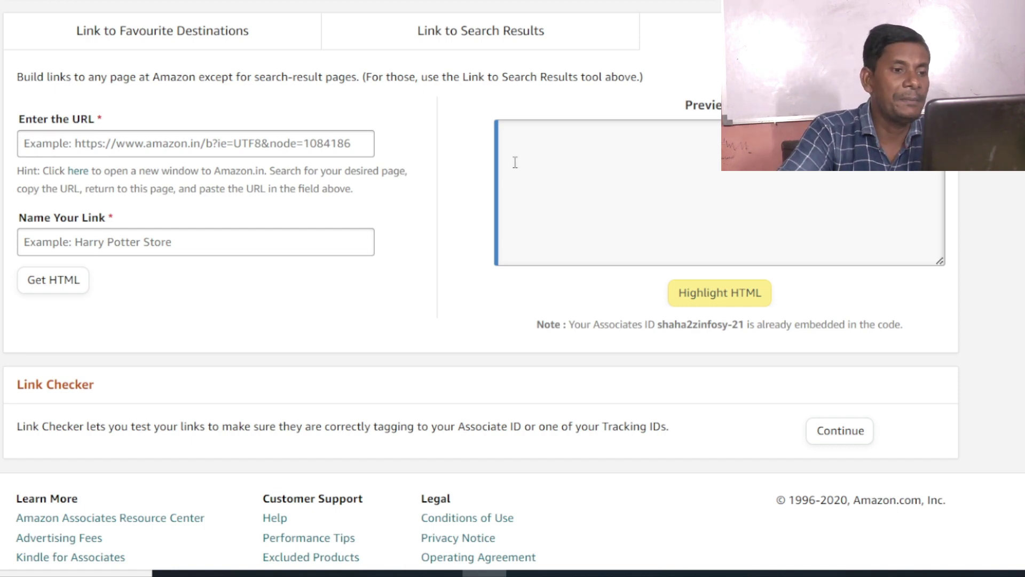
# Enter the Amazon search results URL for epson l380 printer ink original and name the link a2zinfosys
pyautogui.click(68, 138)
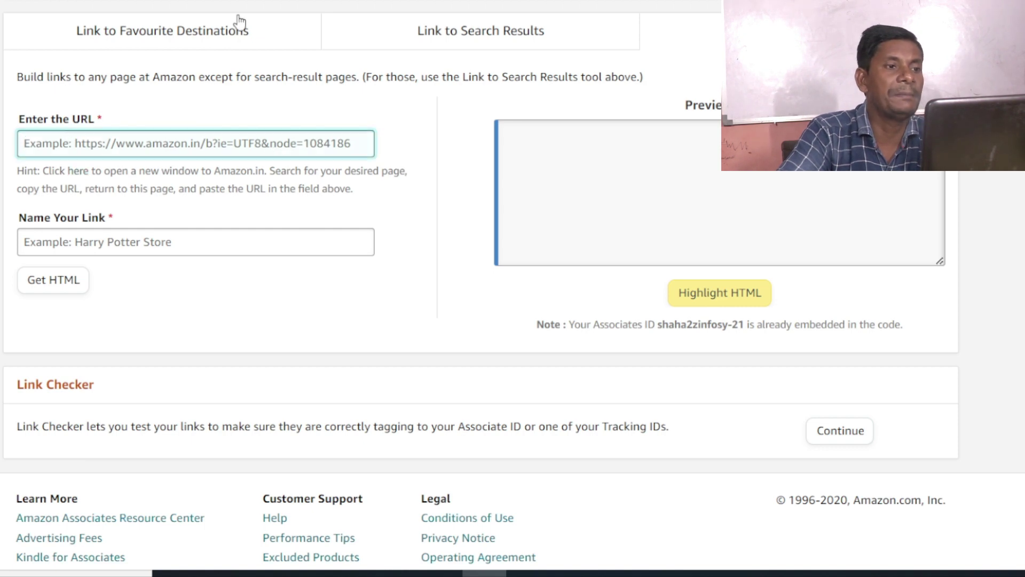
pyautogui.click(468, 519)
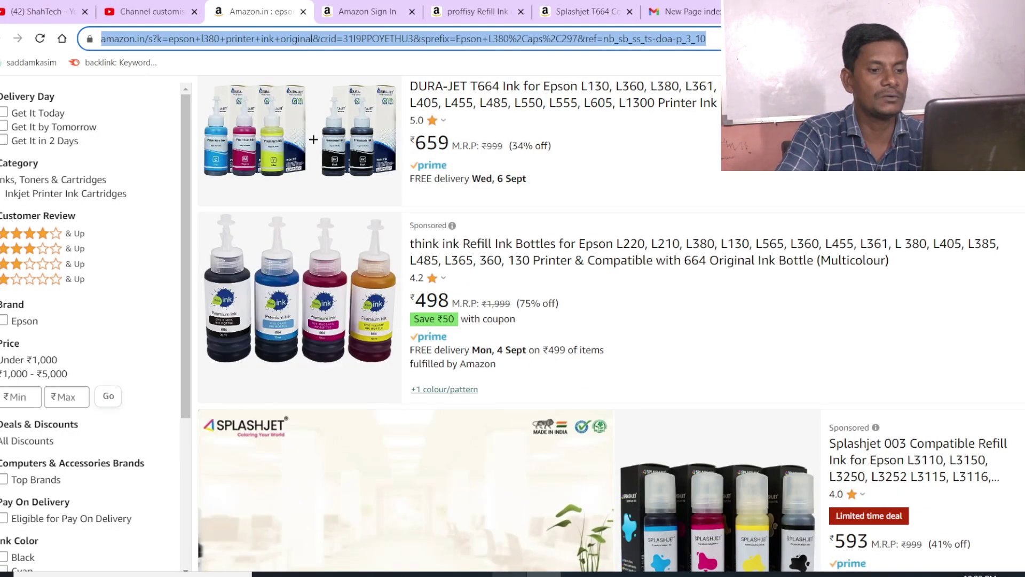
pyautogui.click(510, 574)
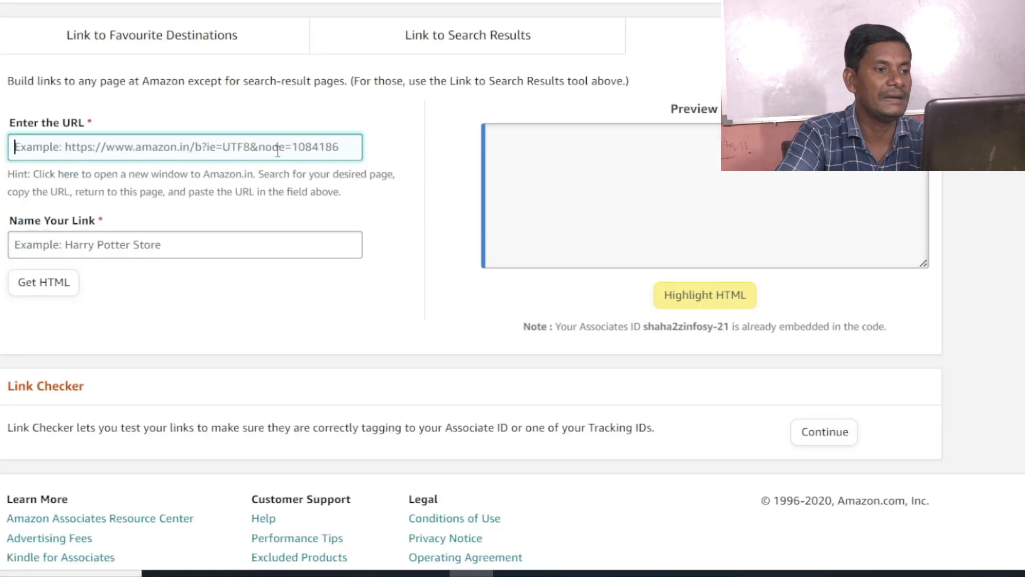
pyautogui.hotkey('ctrl', 'v')
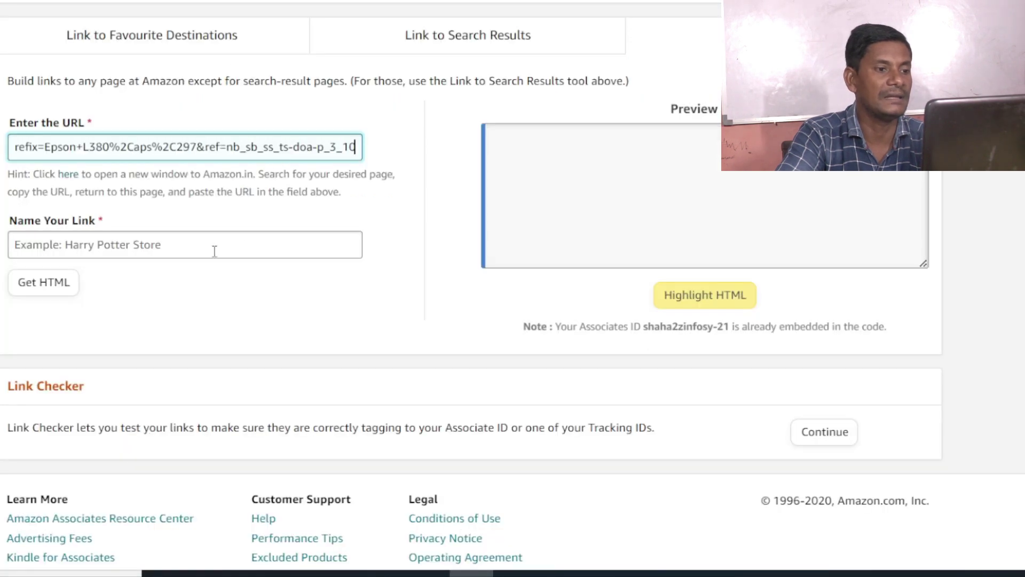
pyautogui.click(175, 246)
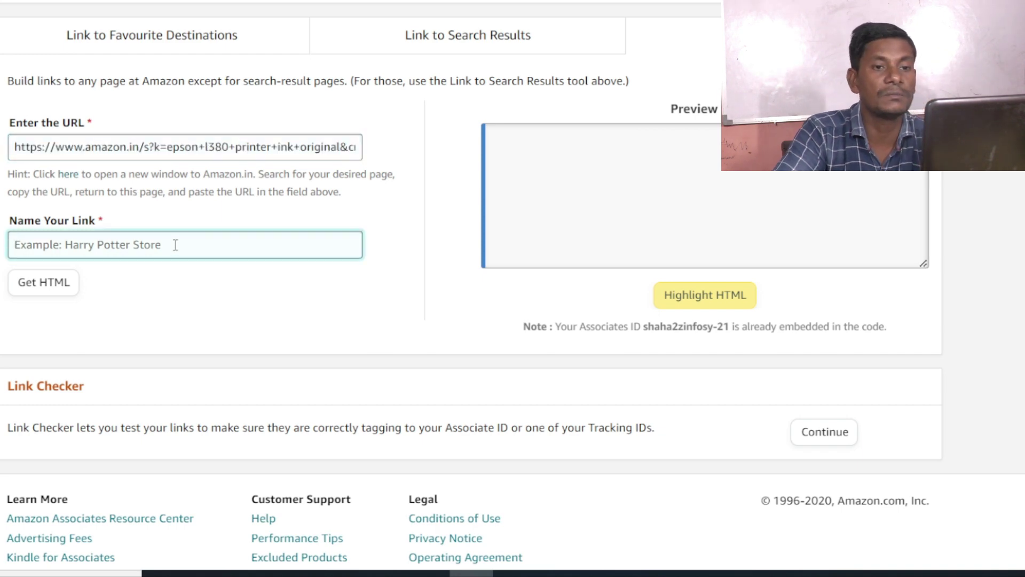
pyautogui.write('a2zinfosys')
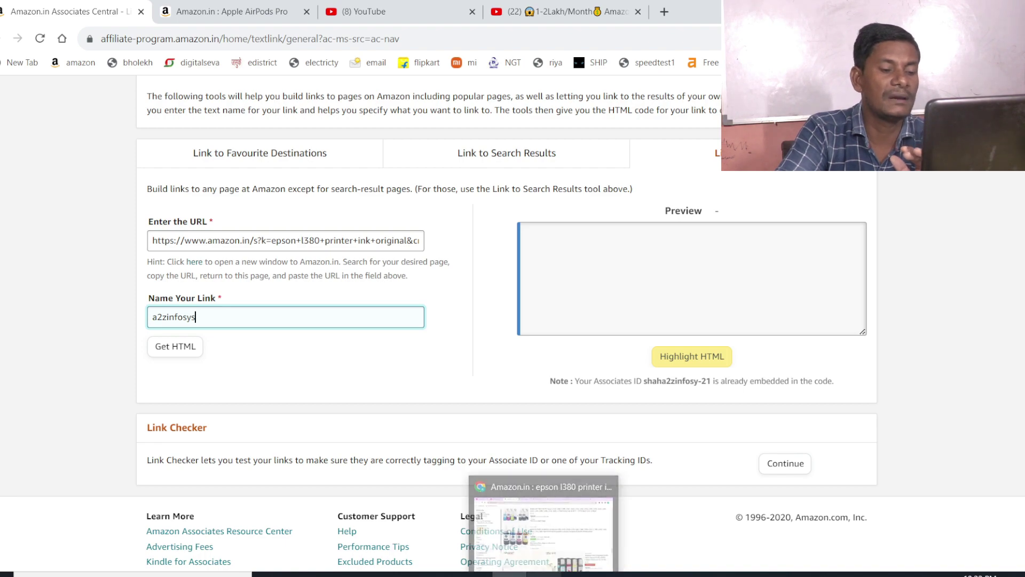
# Browse the Epson L380 printer ink results on Amazon and bring up the proffisy refill ink product page
pyautogui.click(544, 575)
pyautogui.scroll(-5, 360, 175)
pyautogui.scroll(10, 360, 175)
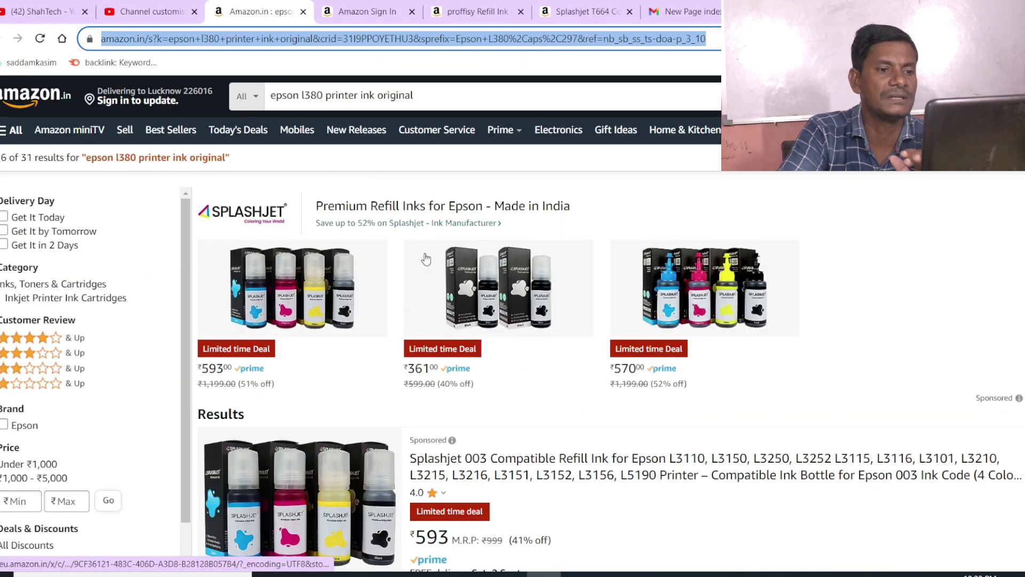
pyautogui.scroll(-3, 522, 498)
pyautogui.scroll(3, 483, 294)
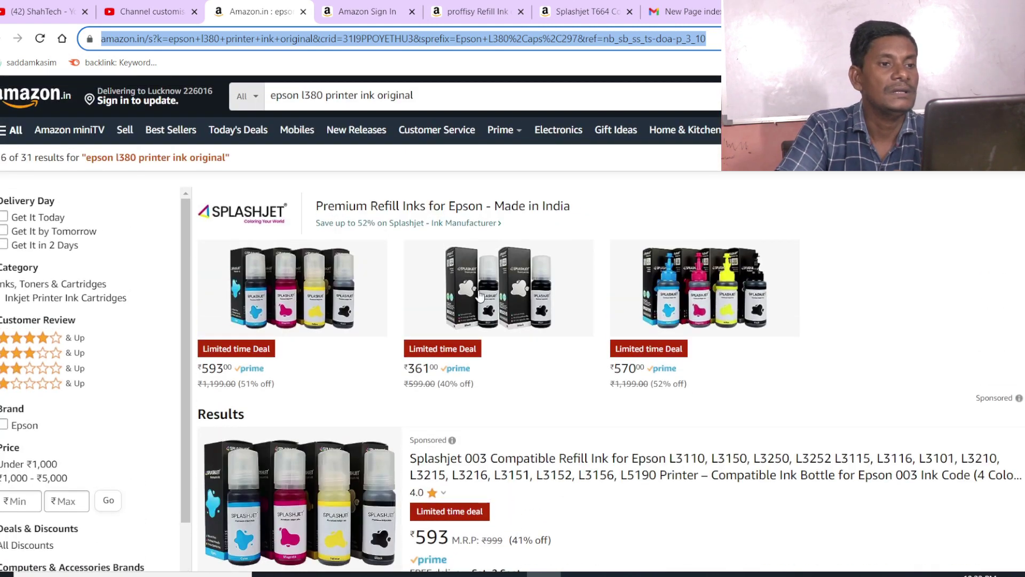
pyautogui.scroll(-4, 522, 389)
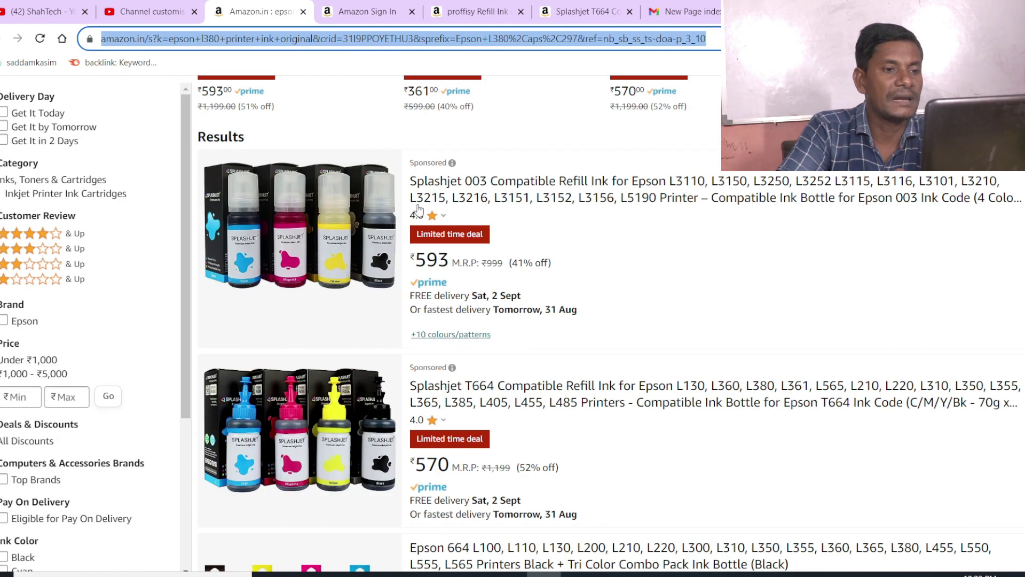
pyautogui.scroll(3, 380, 96)
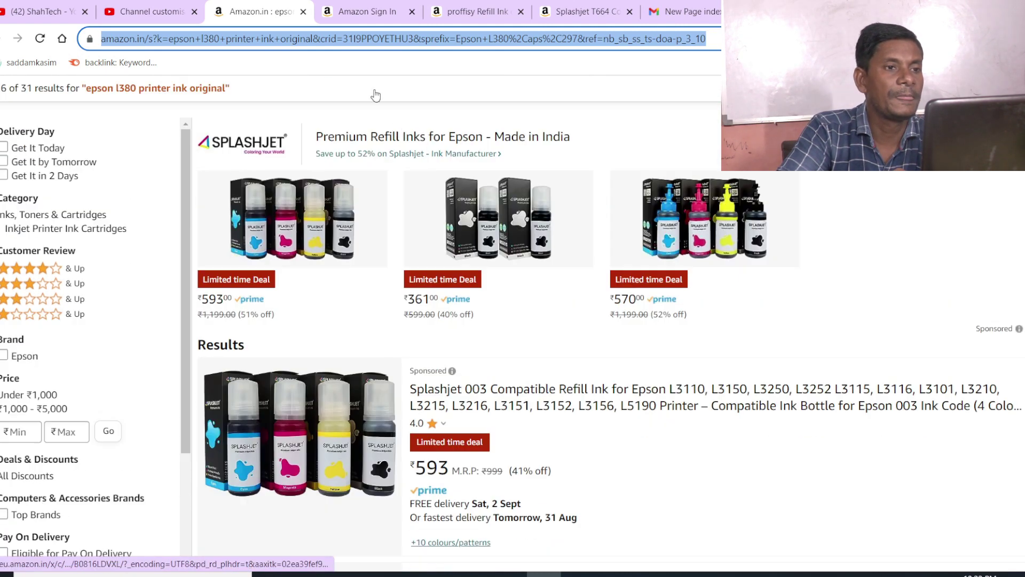
pyautogui.click(366, 13)
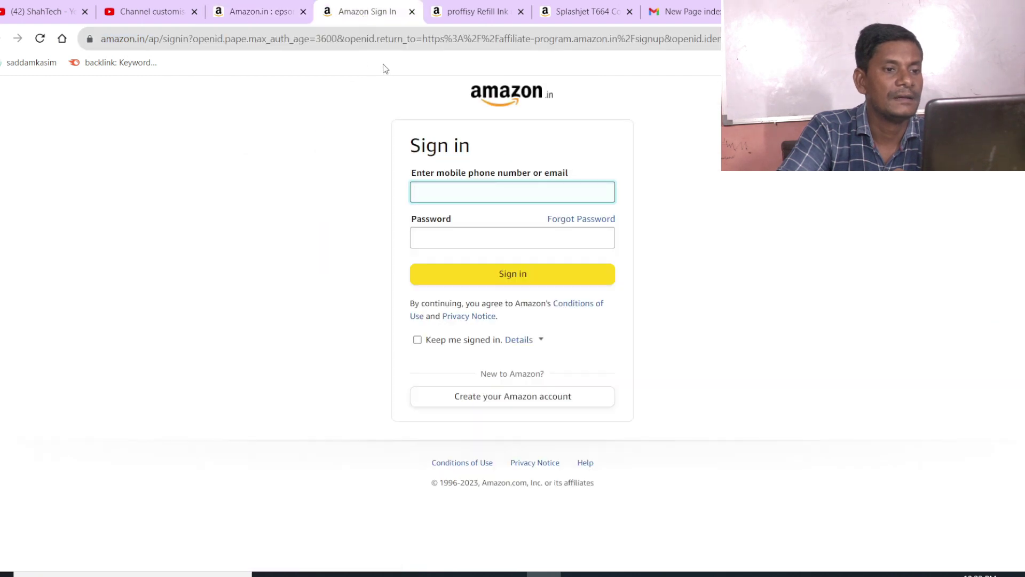
pyautogui.click(449, 13)
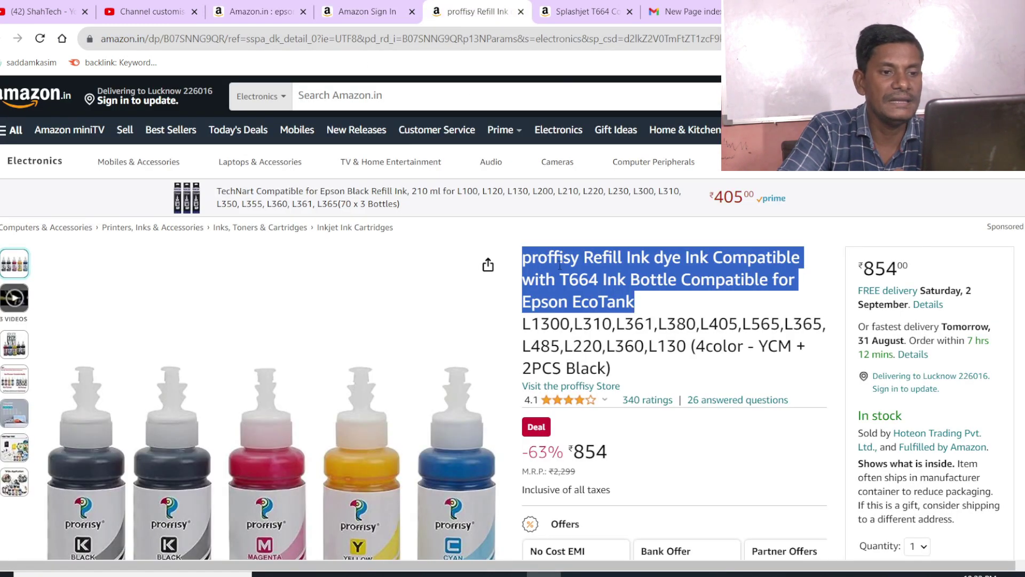
# Replace the link name with the copied product title "proffisy Refill Ink dye Ink Compatible with T664 Ink Bottle Compatible for Epson EcoTank"
pyautogui.click(525, 262)
pyautogui.moveTo(529, 261); pyautogui.dragTo(635, 303)
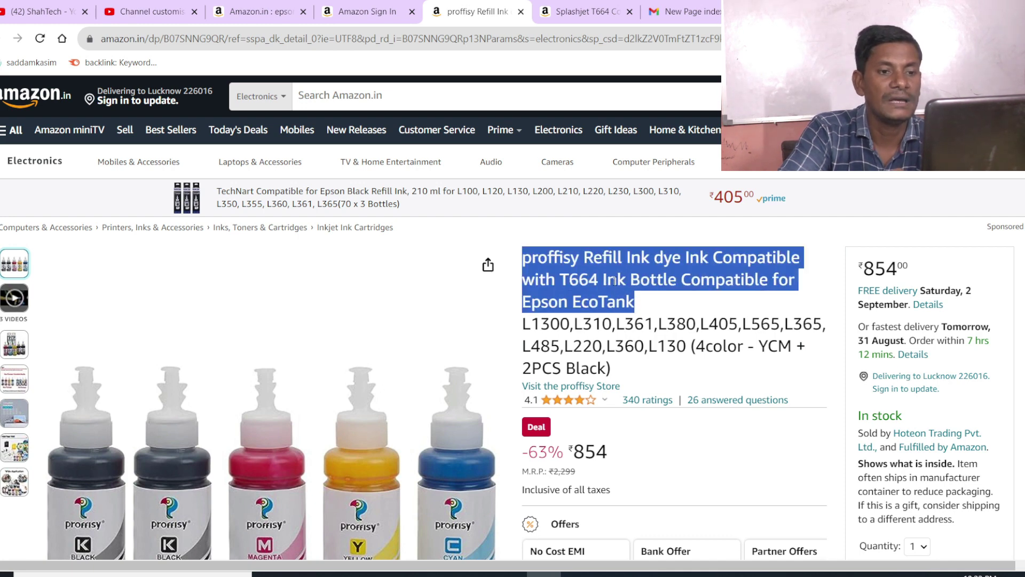
pyautogui.rightClick(648, 297)
pyautogui.click(650, 291)
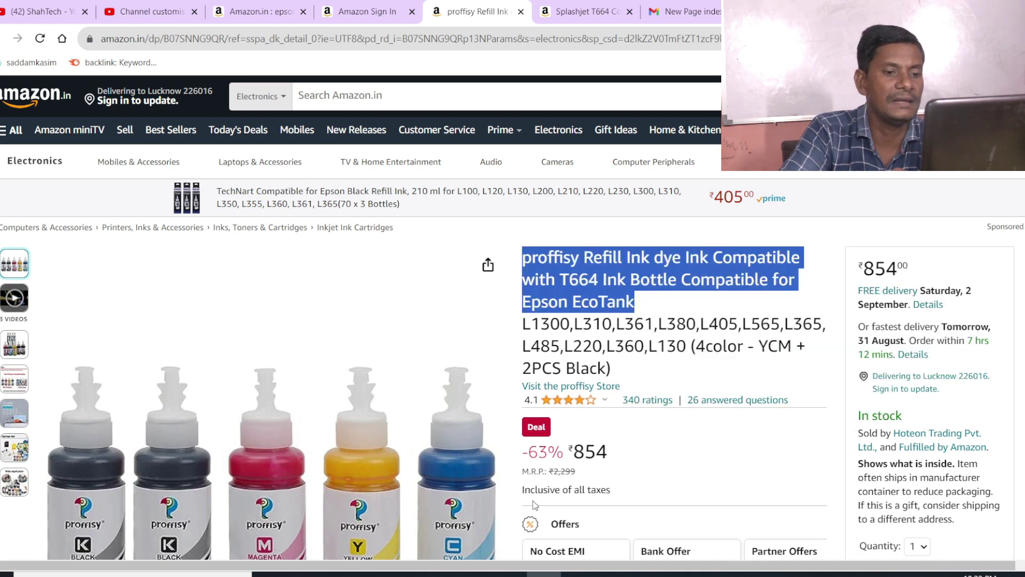
pyautogui.click(514, 573)
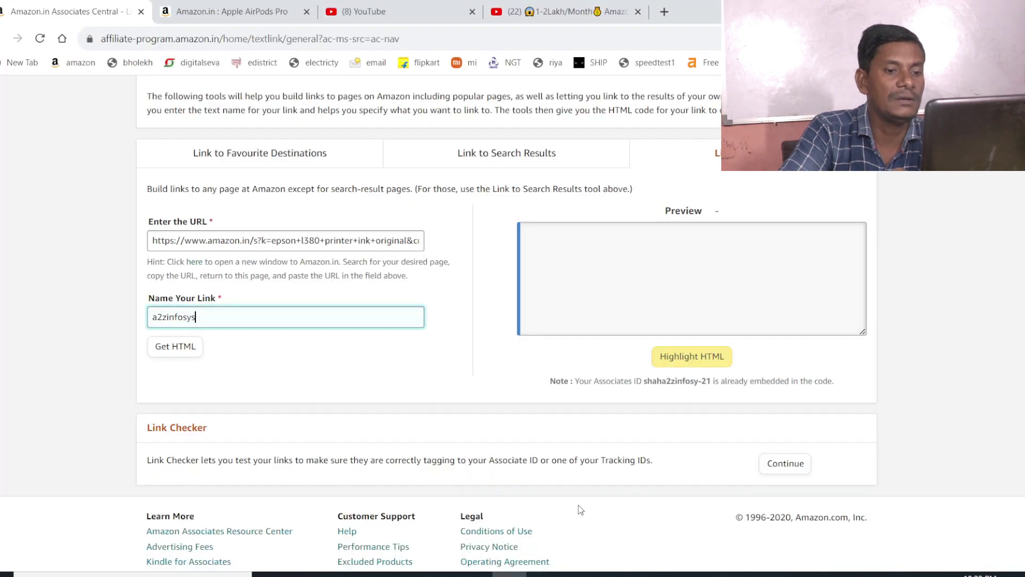
pyautogui.moveTo(249, 318); pyautogui.dragTo(152, 319)
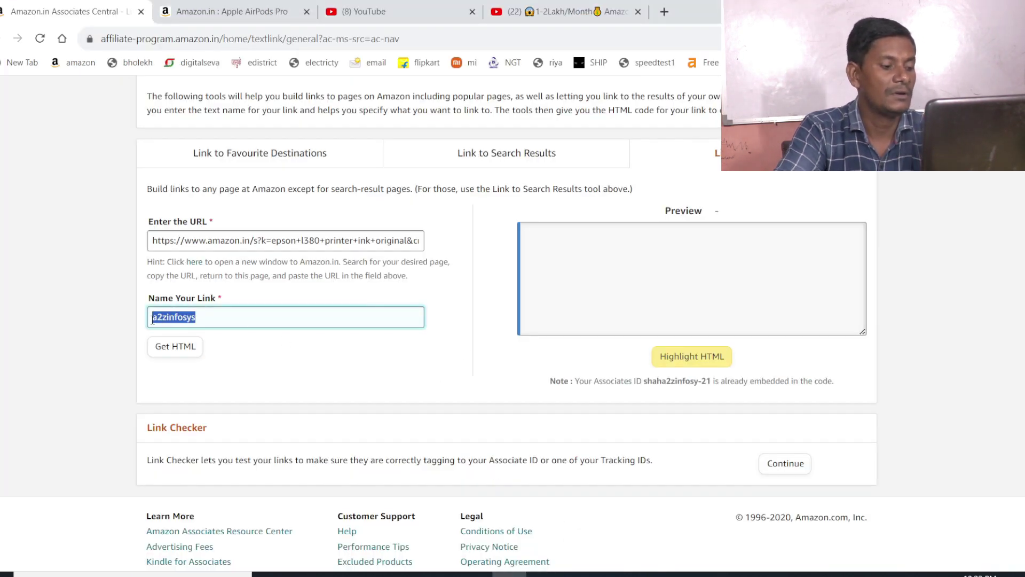
pyautogui.hotkey('ctrl', 'v')
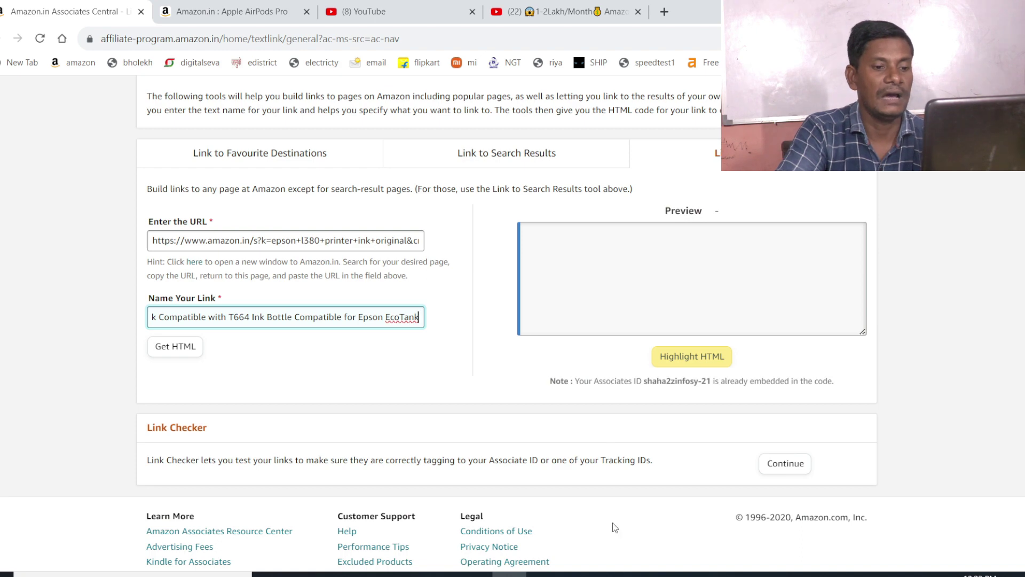
# Replace the search results URL with the proffisy refill ink product page's URL and generate the HTML for the link
pyautogui.click(544, 574)
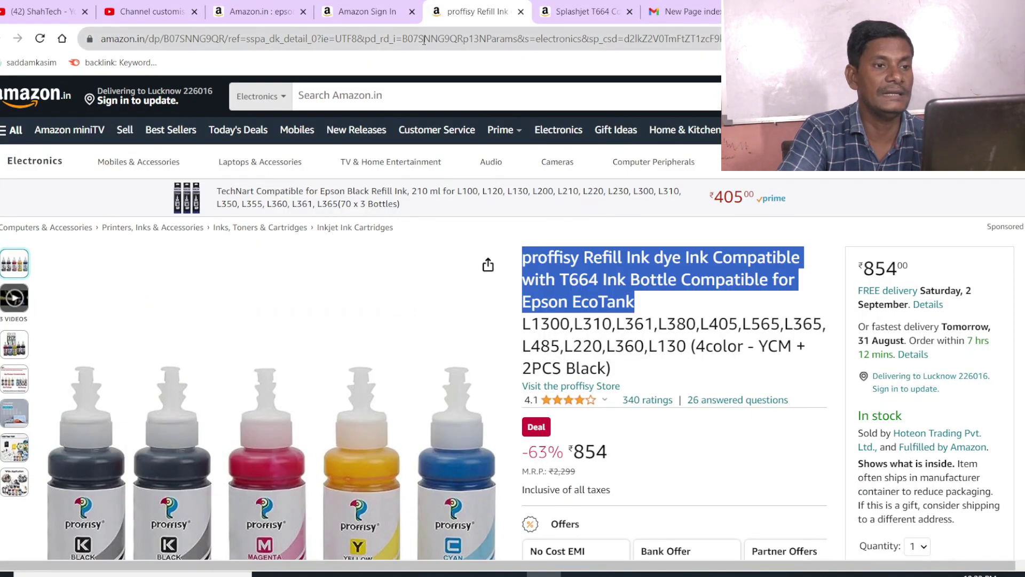
pyautogui.click(423, 40)
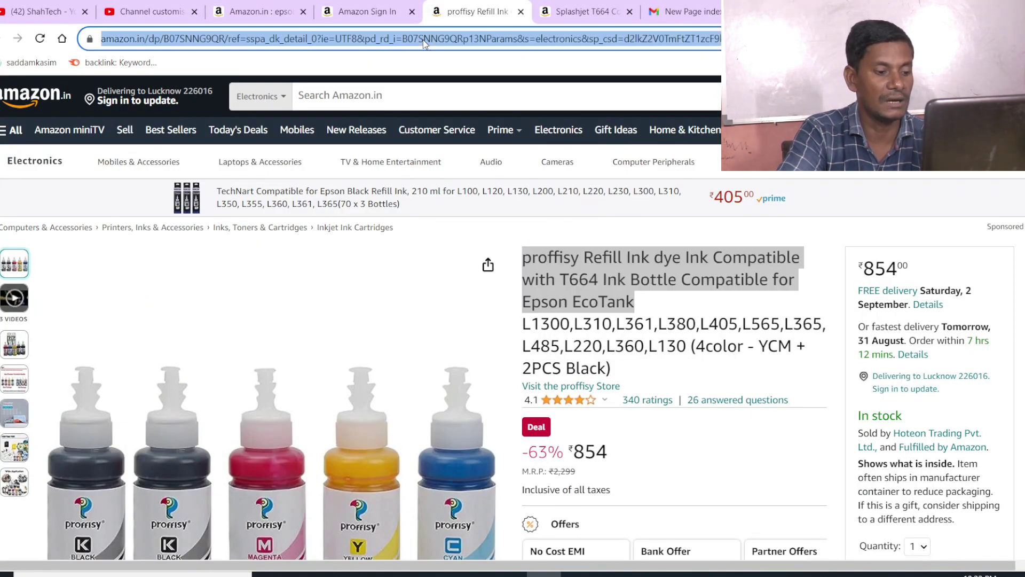
pyautogui.hotkey('alt', 'Tab')
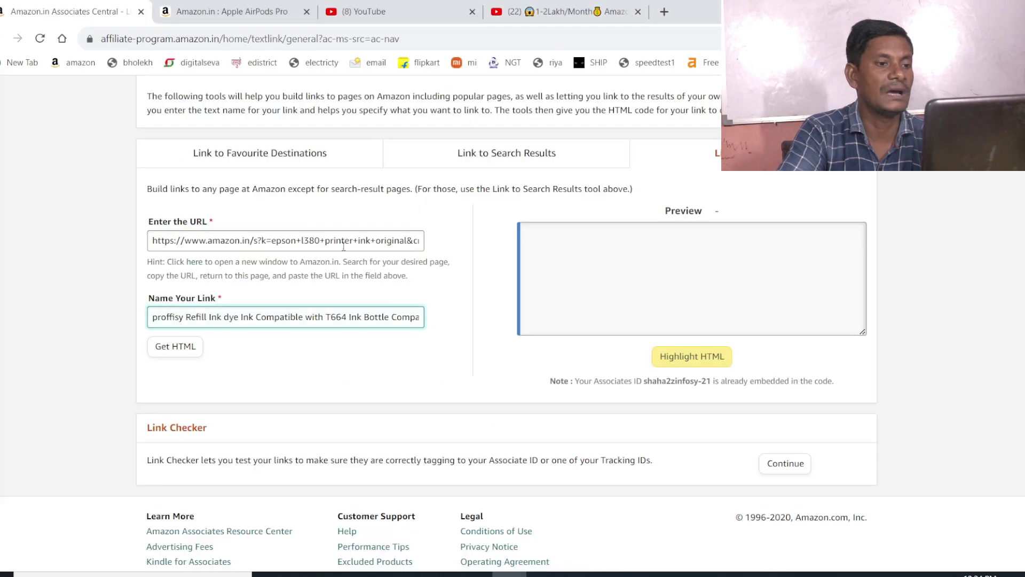
pyautogui.click(415, 242)
pyautogui.hotkey('ctrl', 'a')
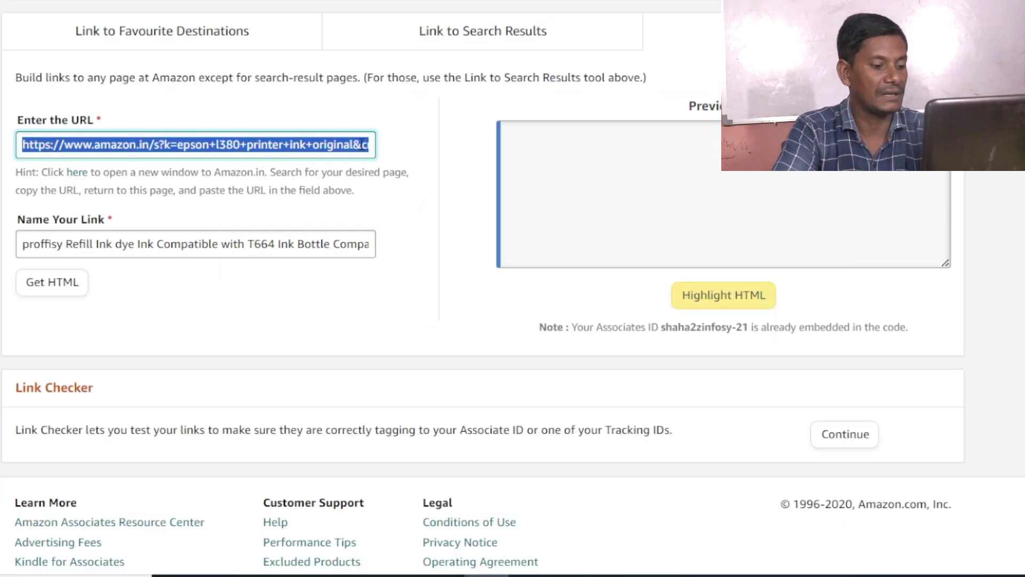
pyautogui.hotkey('ctrl', 'v')
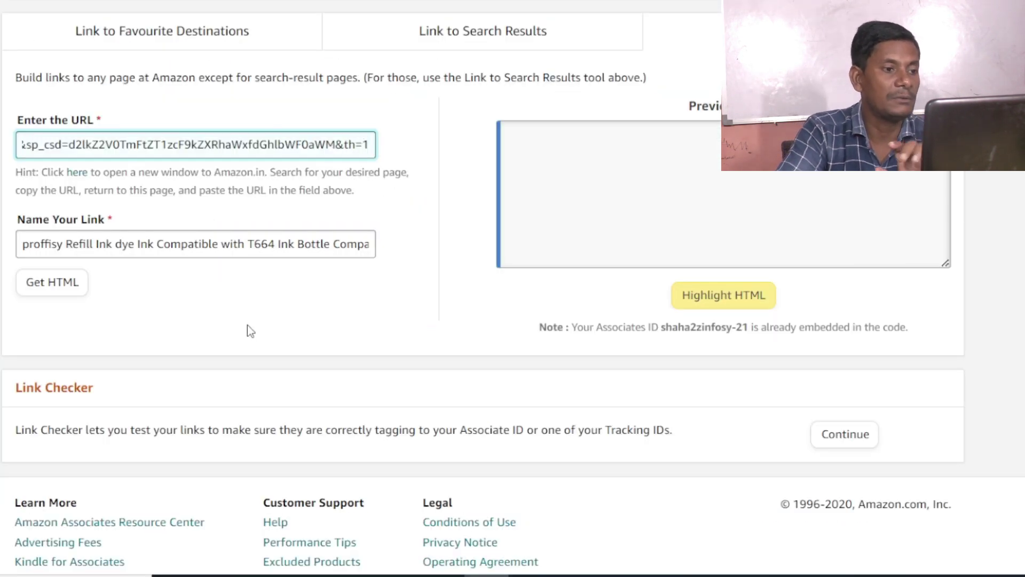
pyautogui.click(72, 289)
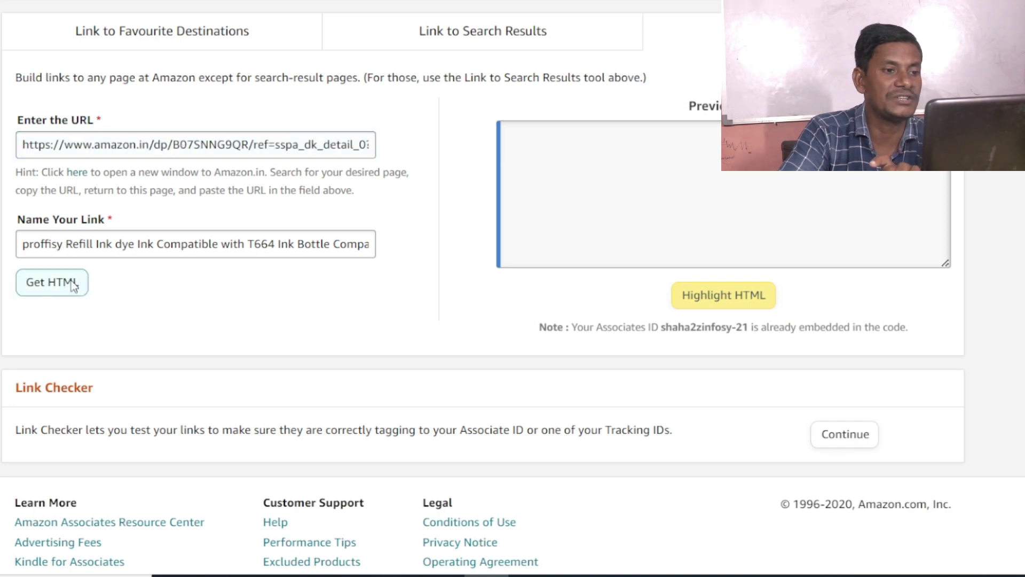
# Examine the generated affiliate HTML for the proffisy refill ink, including the embedded Associates tag, and select the whole code
pyautogui.scroll(-1, 650, 234)
pyautogui.scroll(1, 650, 234)
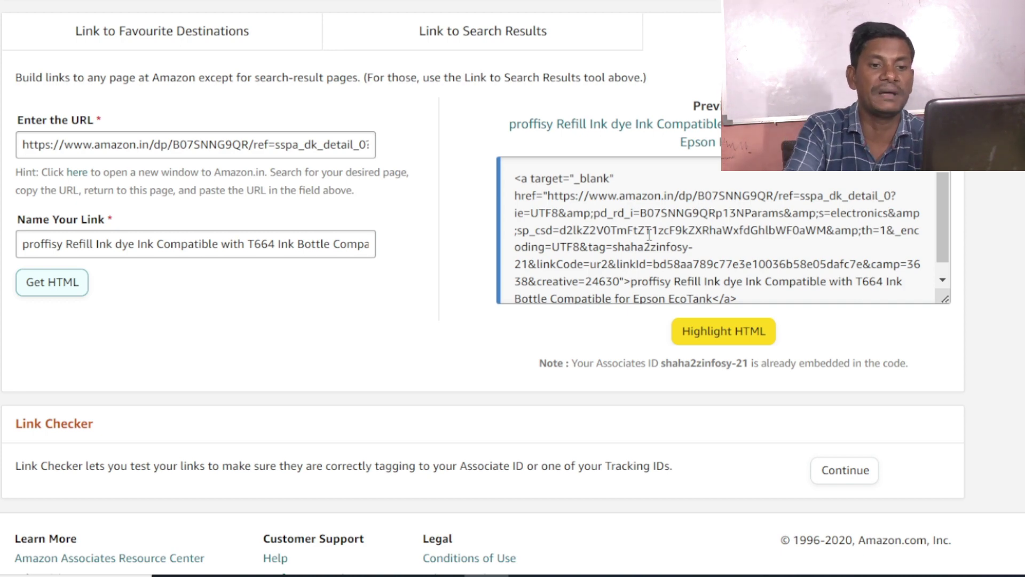
pyautogui.scroll(-1, 660, 253)
pyautogui.scroll(1, 661, 250)
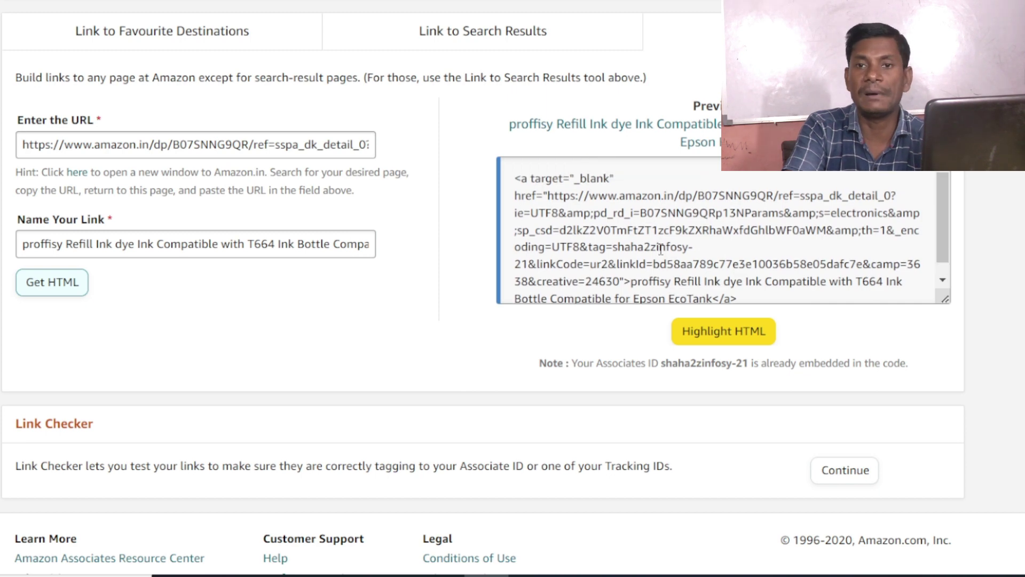
pyautogui.scroll(-1, 661, 247)
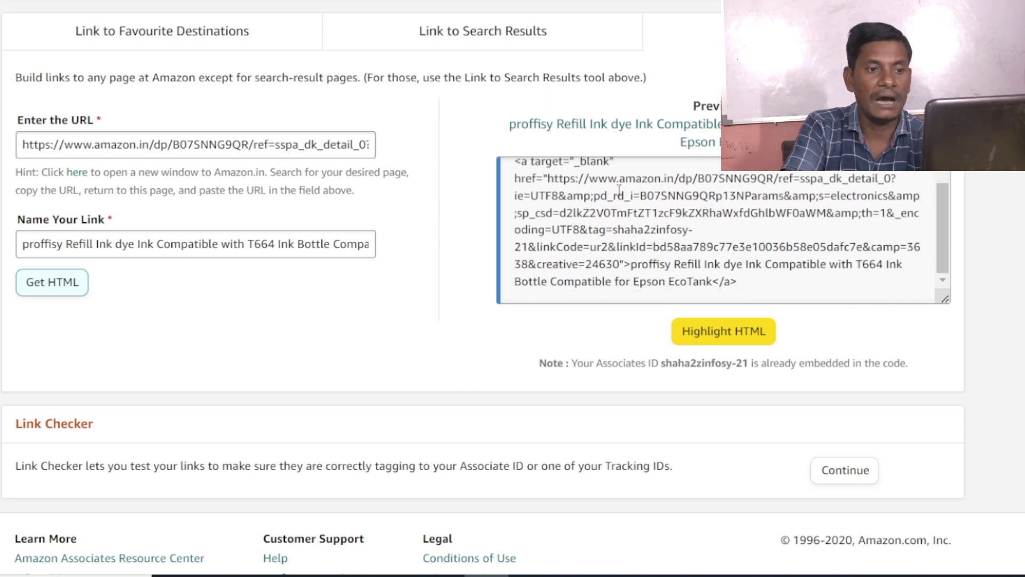
pyautogui.scroll(1, 611, 195)
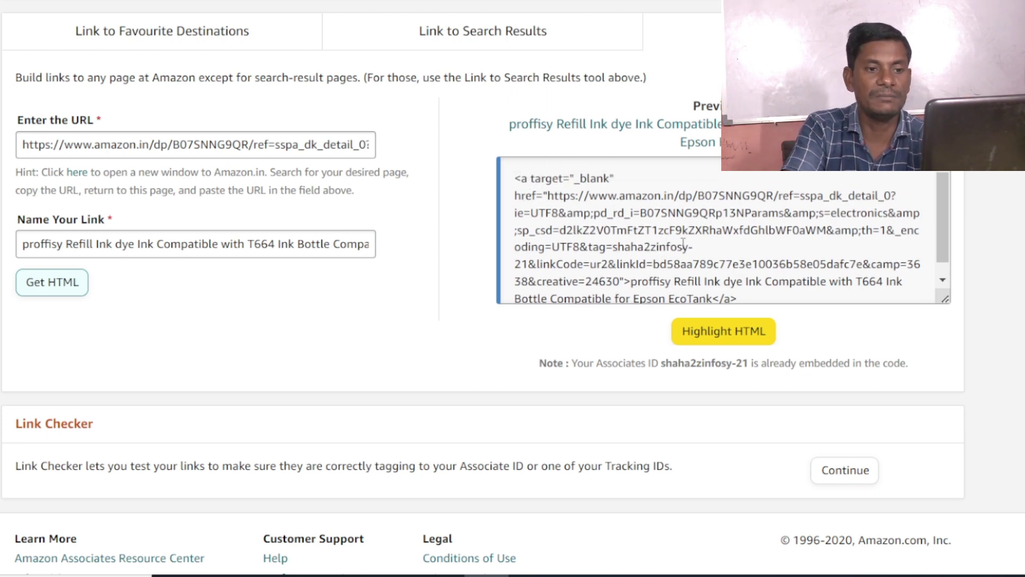
pyautogui.scroll(-1, 684, 243)
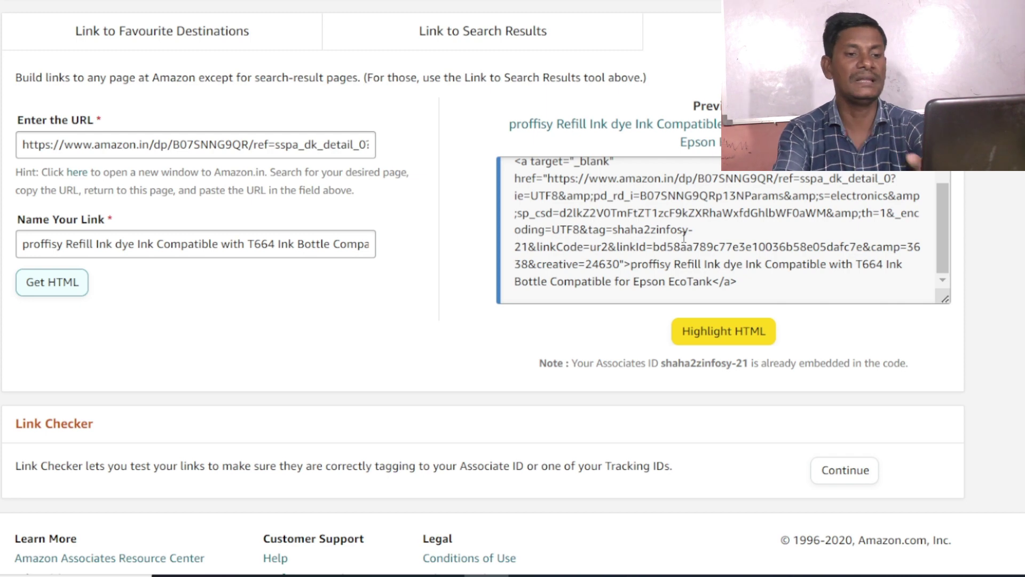
pyautogui.scroll(1, 732, 233)
pyautogui.scroll(1, 732, 234)
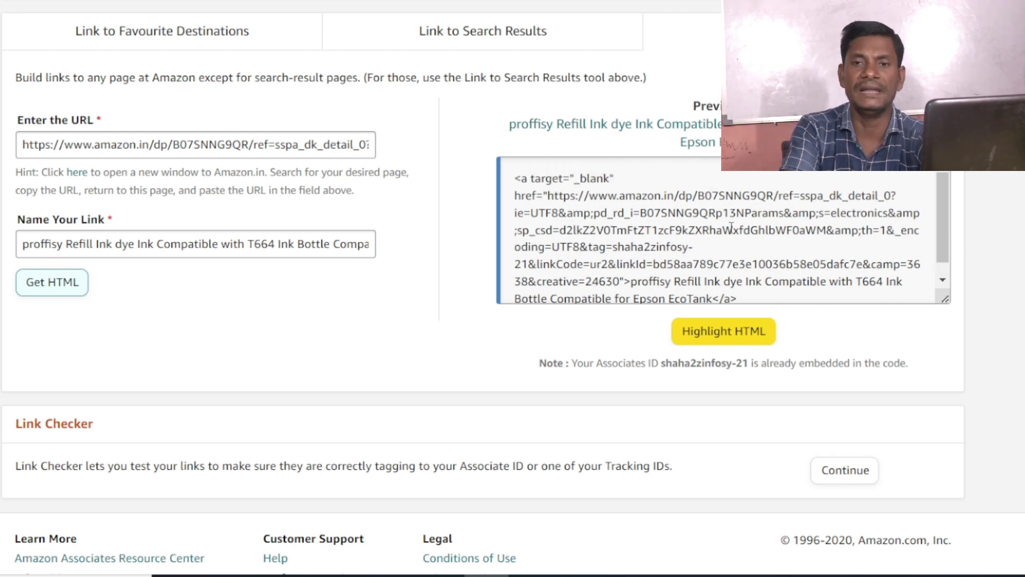
pyautogui.click(572, 219)
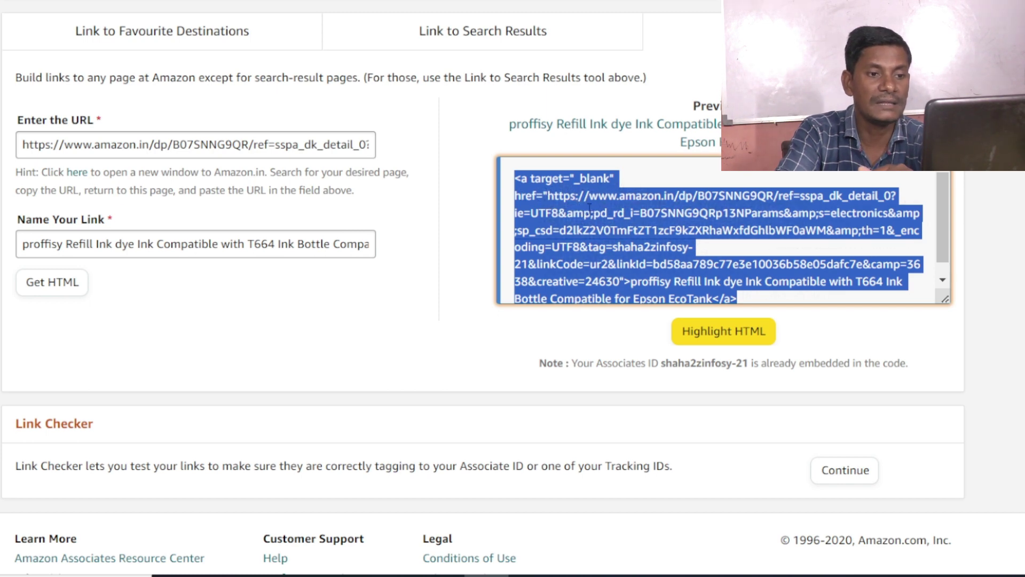
pyautogui.click(472, 290)
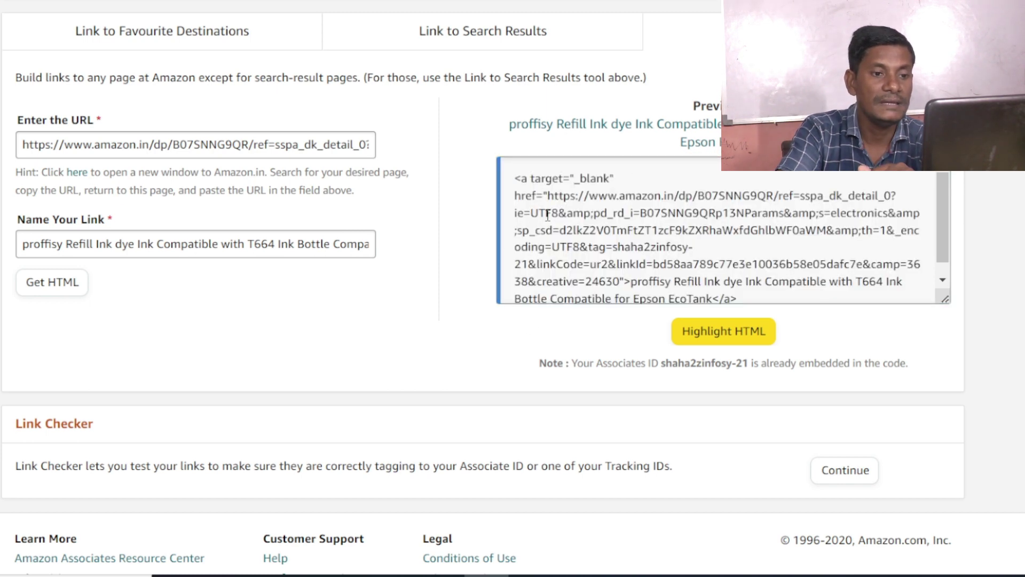
pyautogui.moveTo(549, 202); pyautogui.dragTo(620, 278)
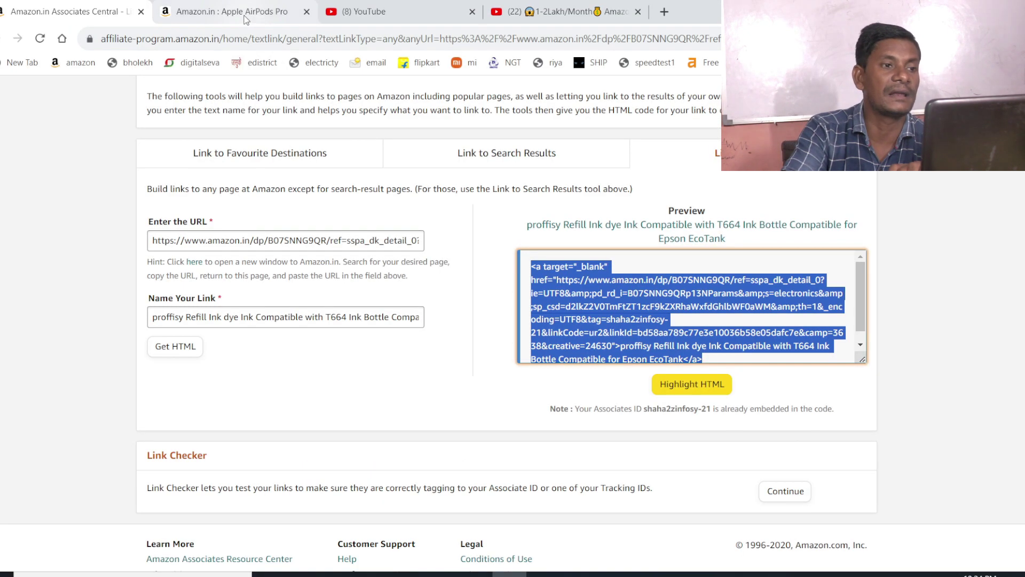
# Copy the proffisy product page's URL and load it in place of the Apple AirPods Pro results in the browser showing SiteStripe
pyautogui.click(244, 16)
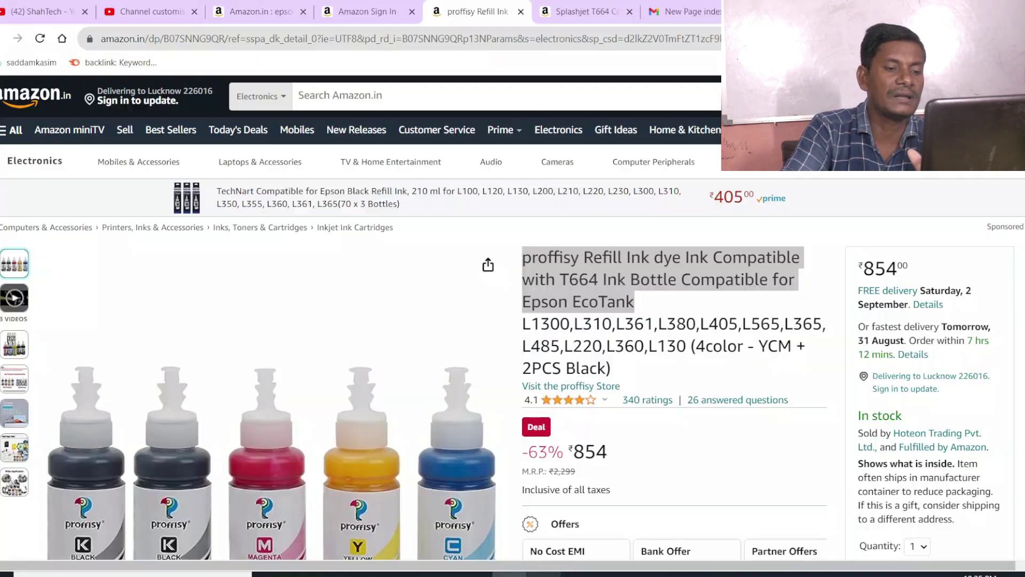
pyautogui.hotkey('ctrl', 'l')
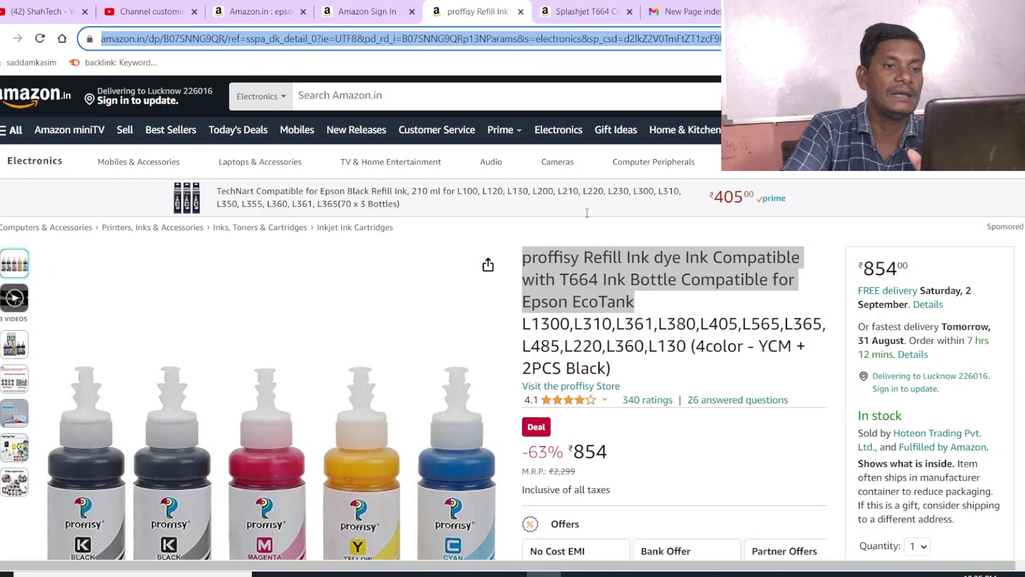
pyautogui.rightClick(515, 43)
pyautogui.click(545, 112)
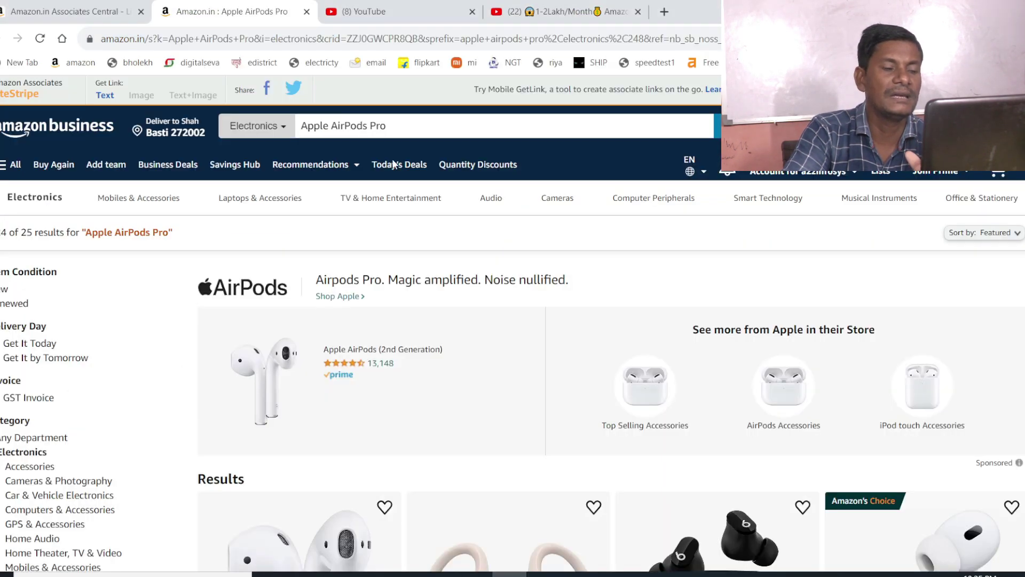
pyautogui.click(322, 41)
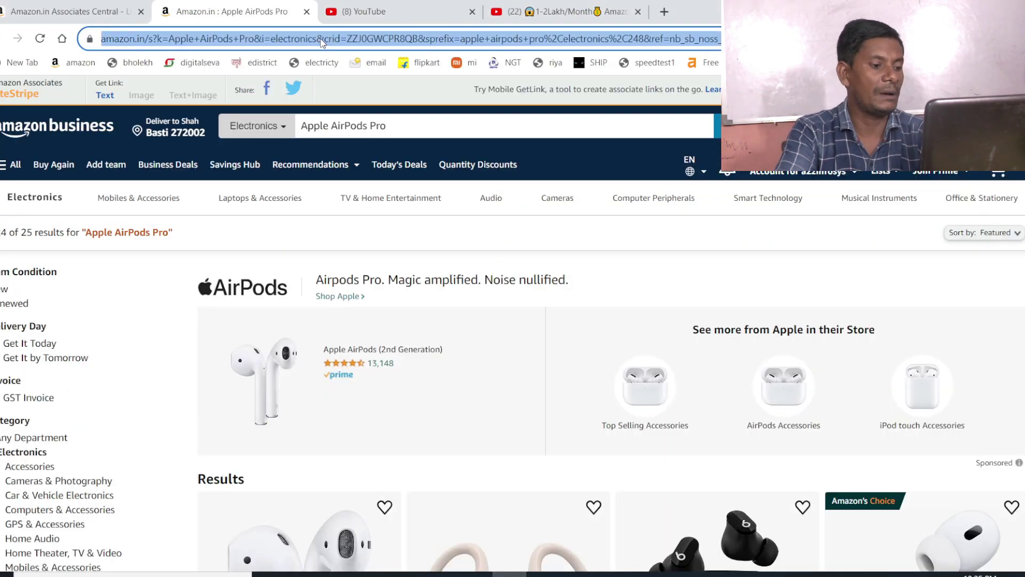
pyautogui.hotkey('ctrl', 'v')
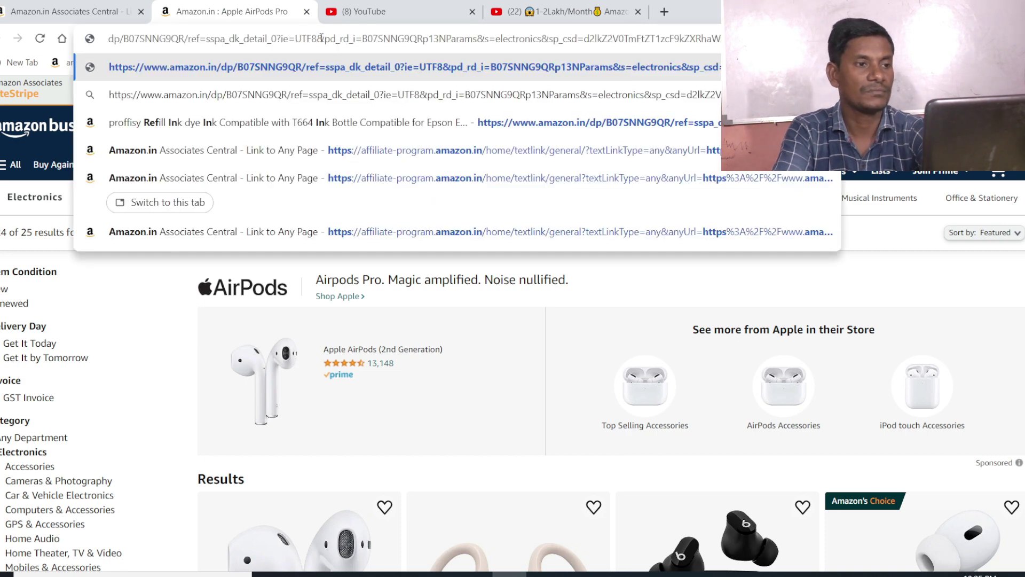
pyautogui.press('Return')
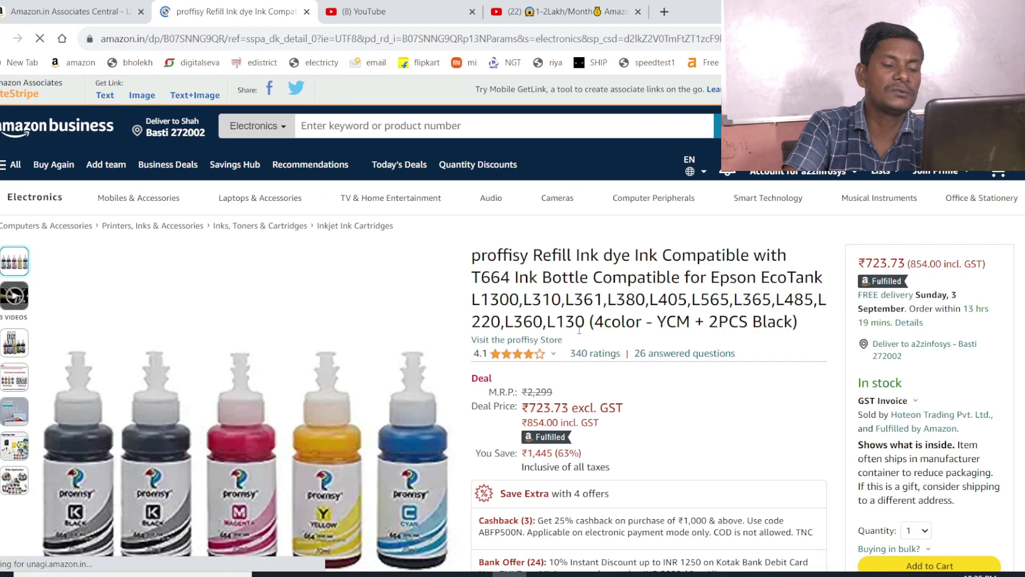
# Generate a Text+Image affiliate link for the proffisy refill ink with SiteStripe, review its HTML code, and close the link window
pyautogui.scroll(-9, 577, 327)
pyautogui.scroll(10, 595, 322)
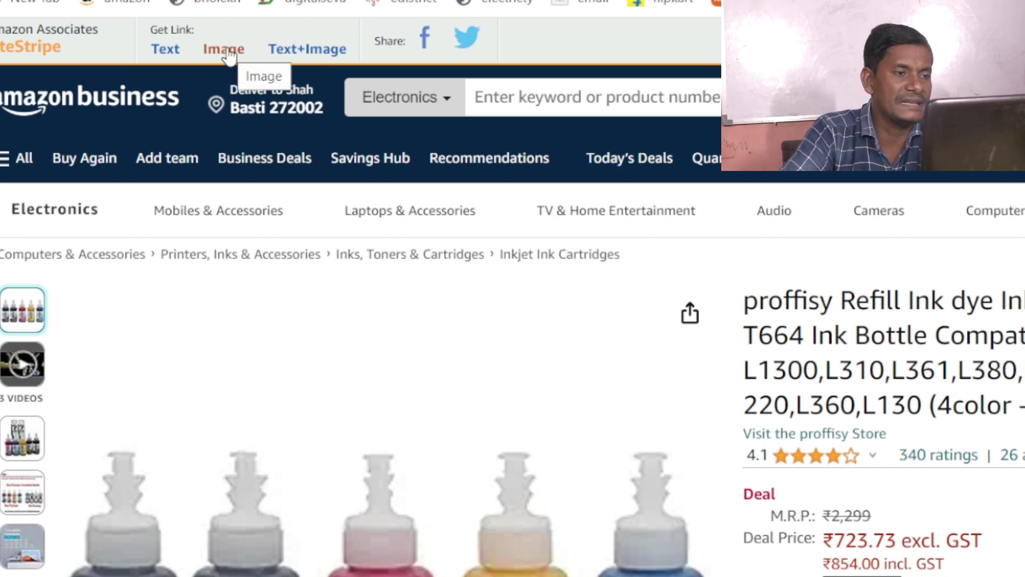
pyautogui.click(288, 51)
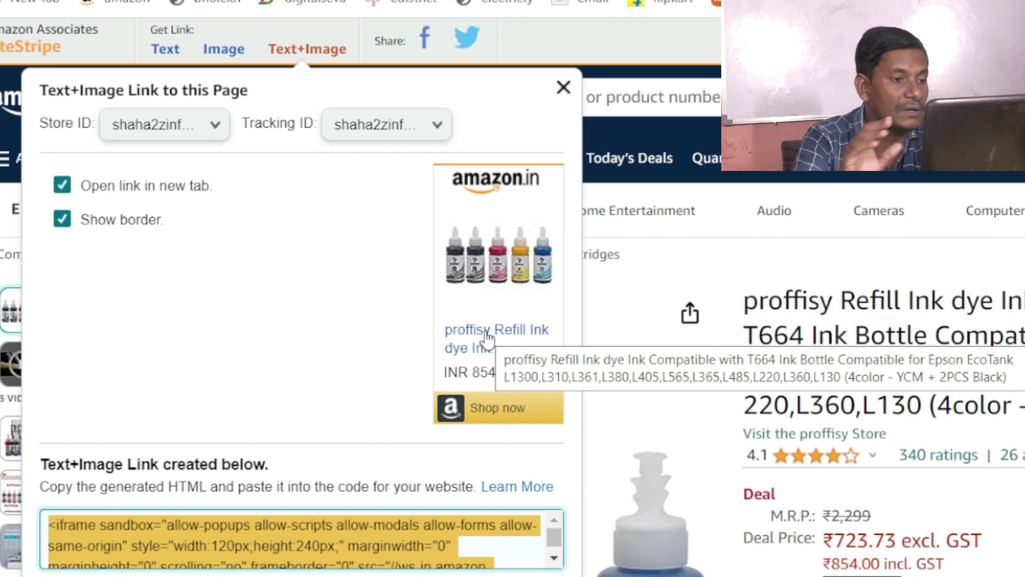
pyautogui.click(473, 540)
pyautogui.scroll(-3, 473, 539)
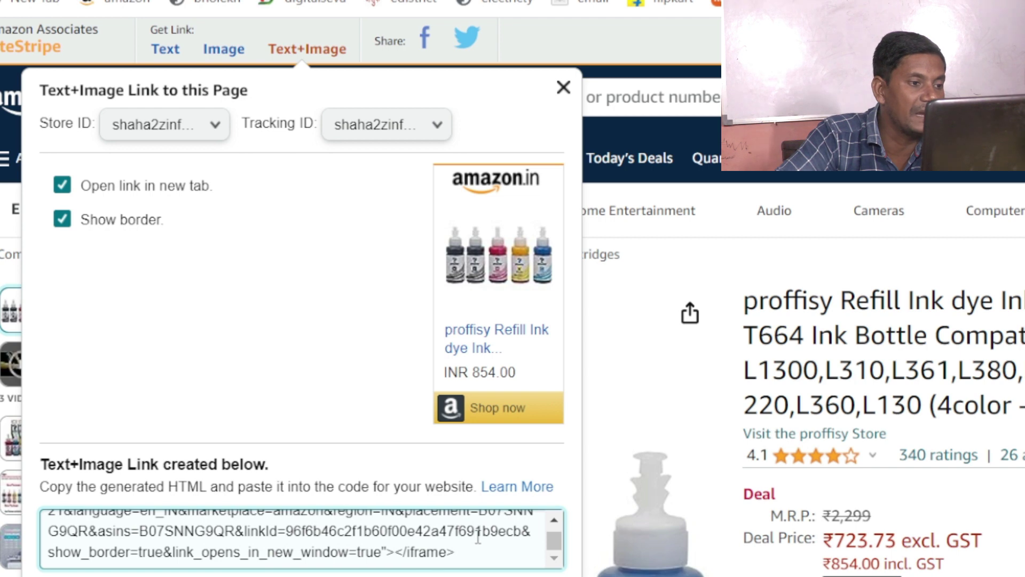
pyautogui.scroll(3, 478, 537)
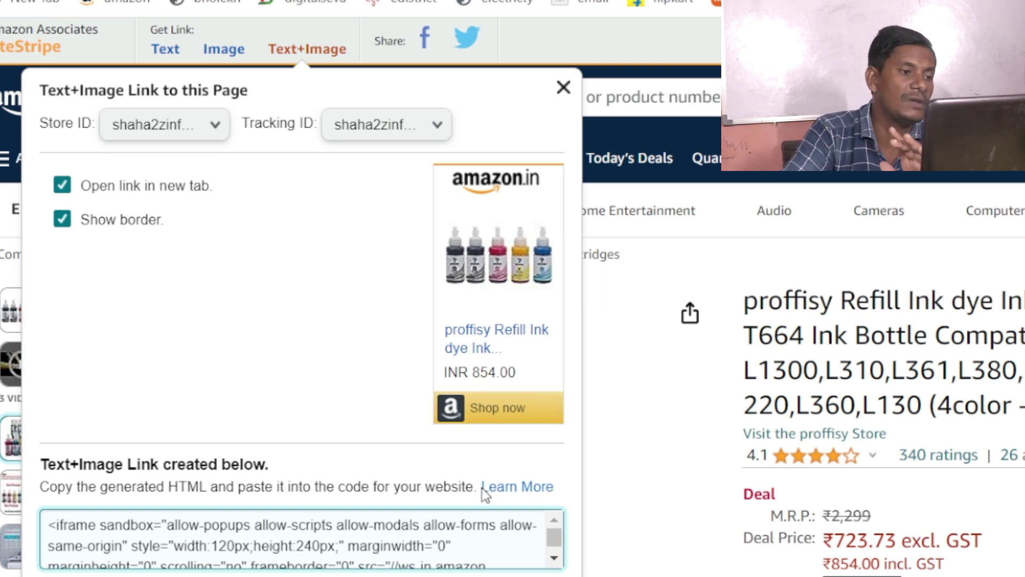
pyautogui.click(489, 550)
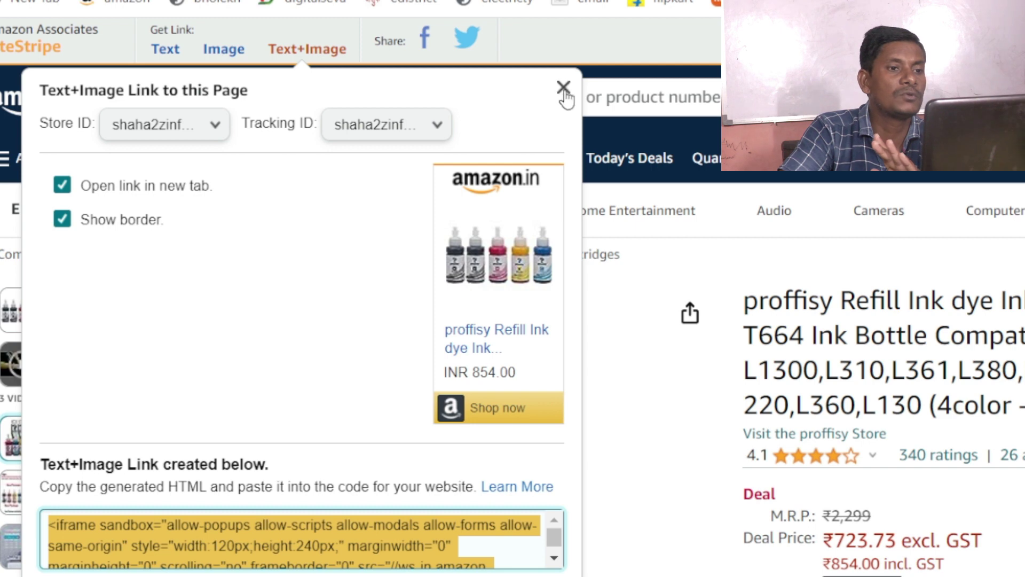
pyautogui.click(608, 130)
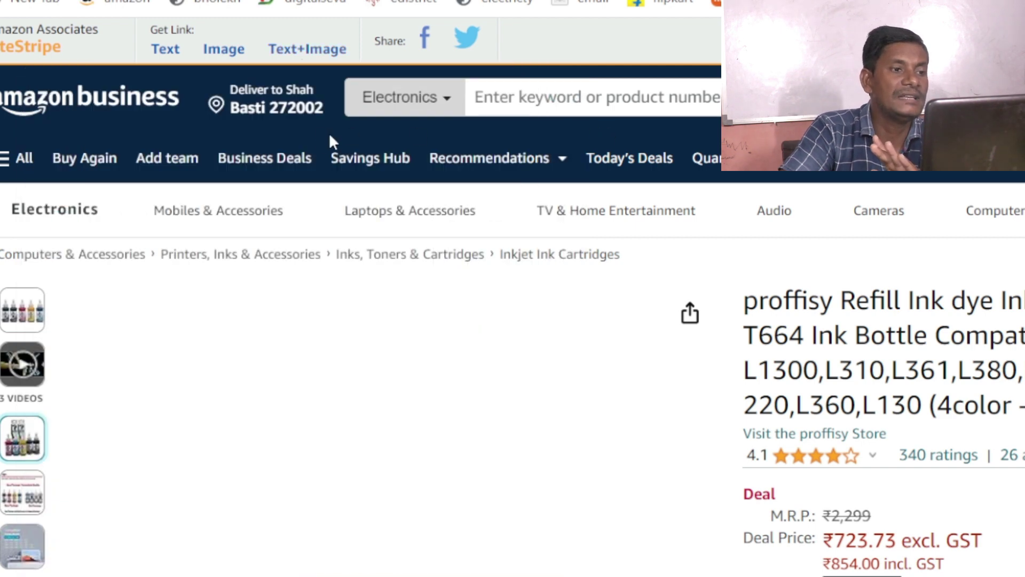
# Generate a text affiliate link for the product, view its full version, and copy the short link
pyautogui.click(165, 51)
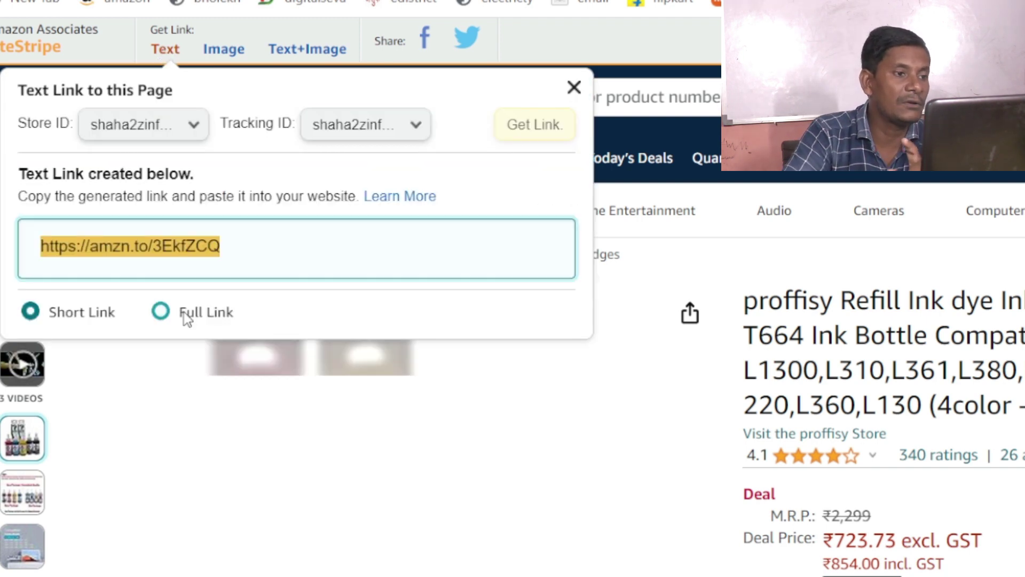
pyautogui.click(162, 311)
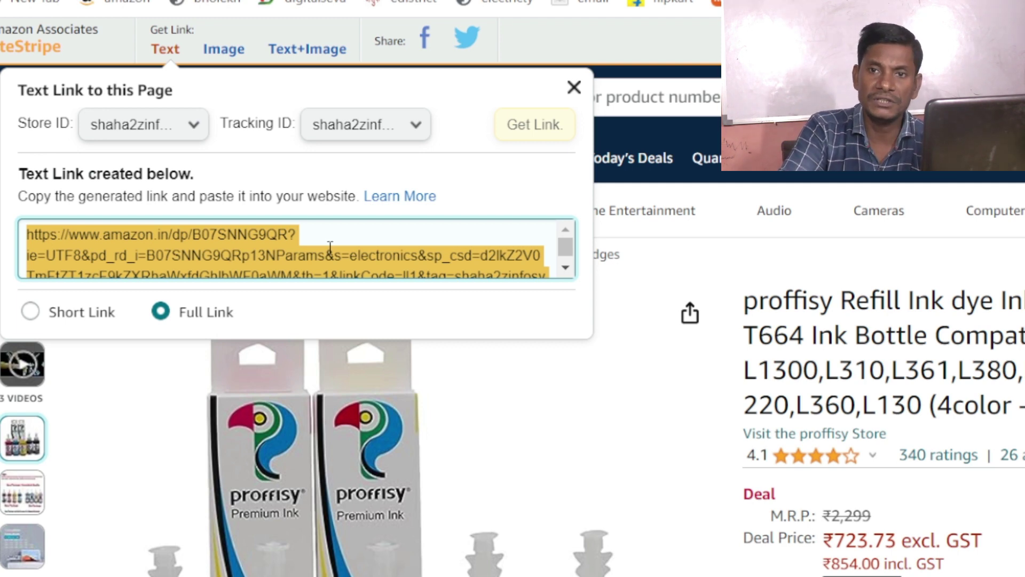
pyautogui.click(30, 311)
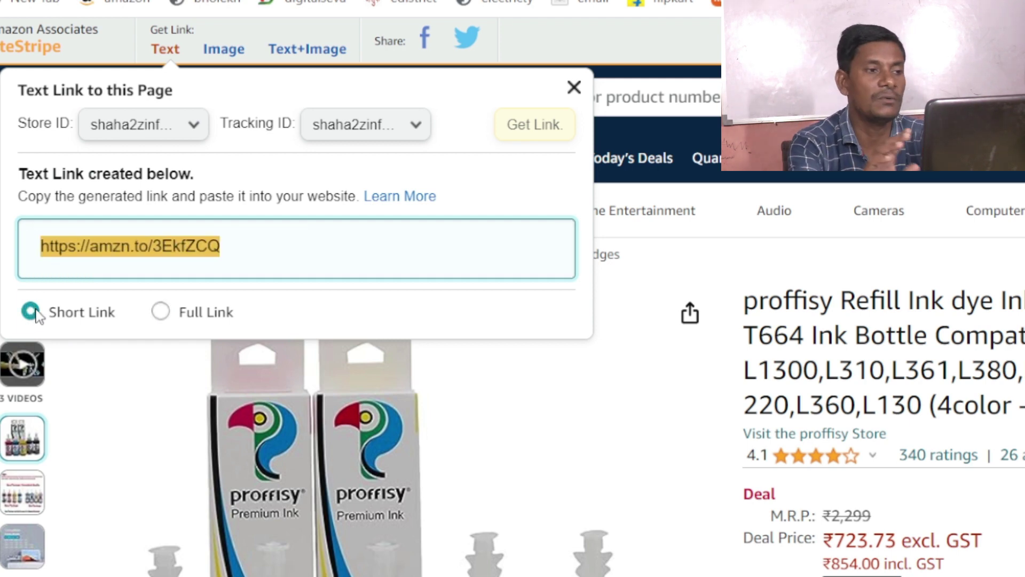
pyautogui.rightClick(150, 249)
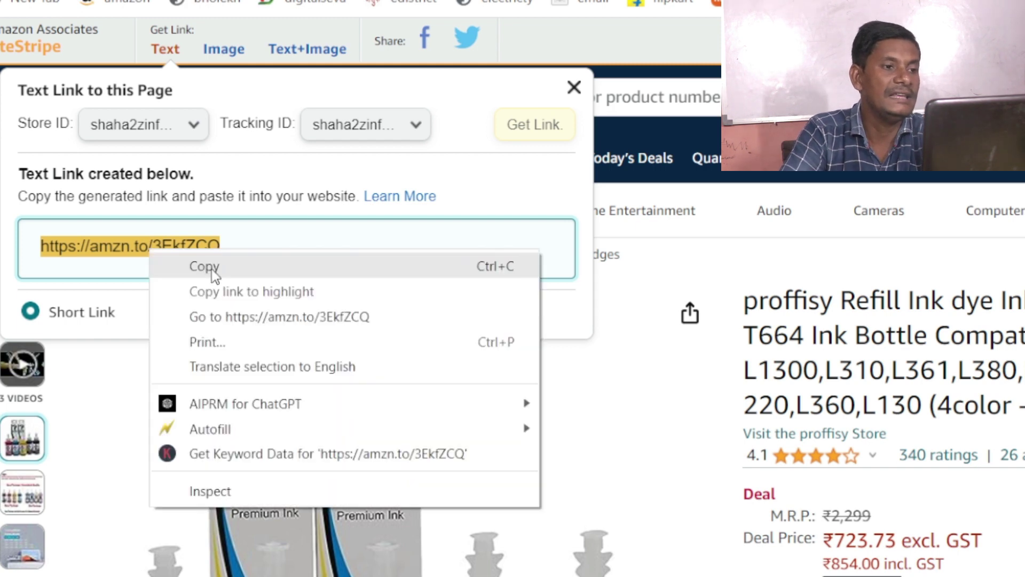
pyautogui.click(214, 270)
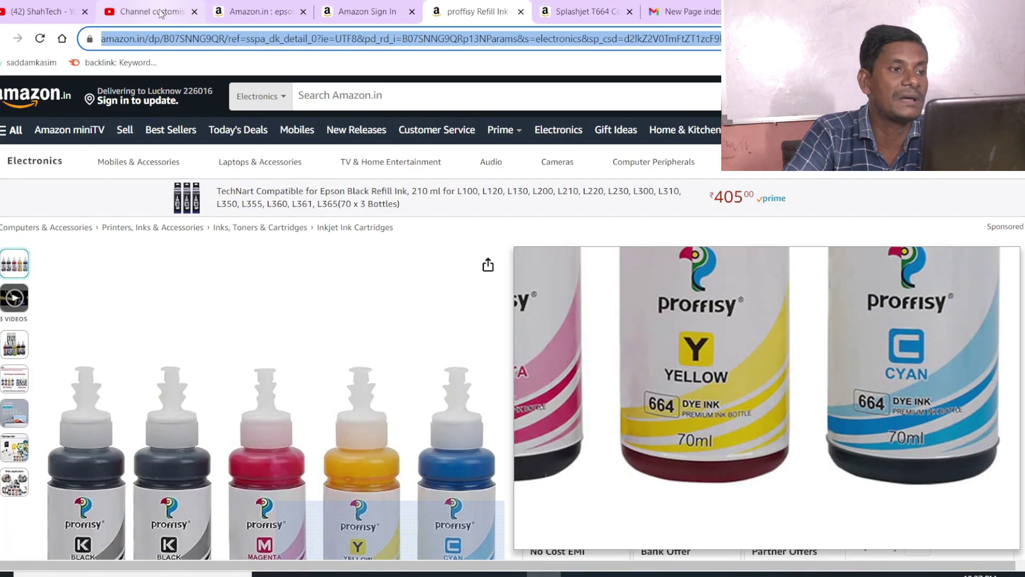
# Switch to the YouTube Studio channel customisation page and examine the basic info, including the description, channel URL and profile links
pyautogui.click(161, 13)
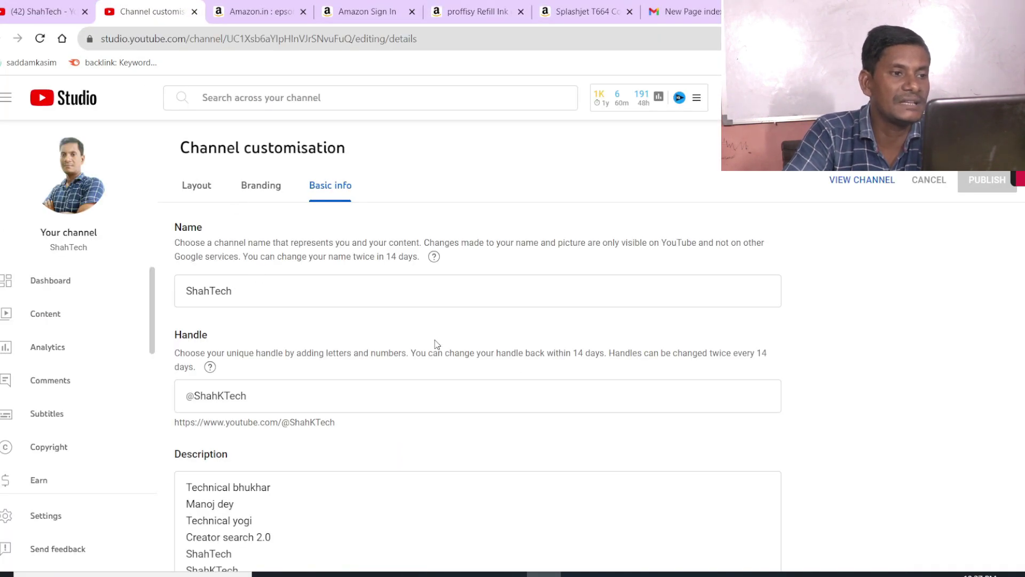
pyautogui.scroll(-10, 500, 348)
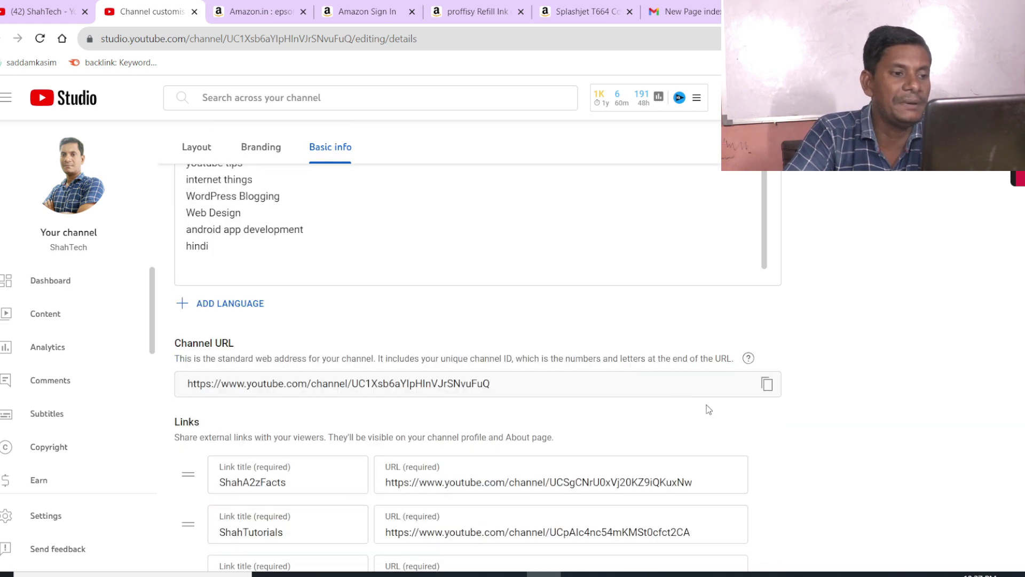
pyautogui.scroll(3, 592, 278)
pyautogui.scroll(5, 636, 344)
pyautogui.scroll(2, 694, 369)
pyautogui.scroll(-6, 678, 347)
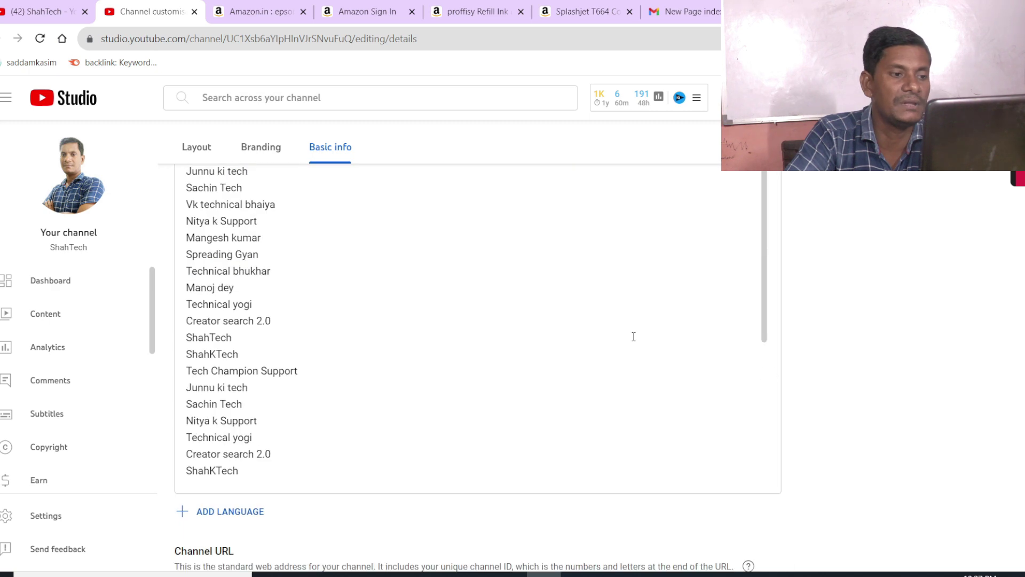
pyautogui.scroll(4, 631, 333)
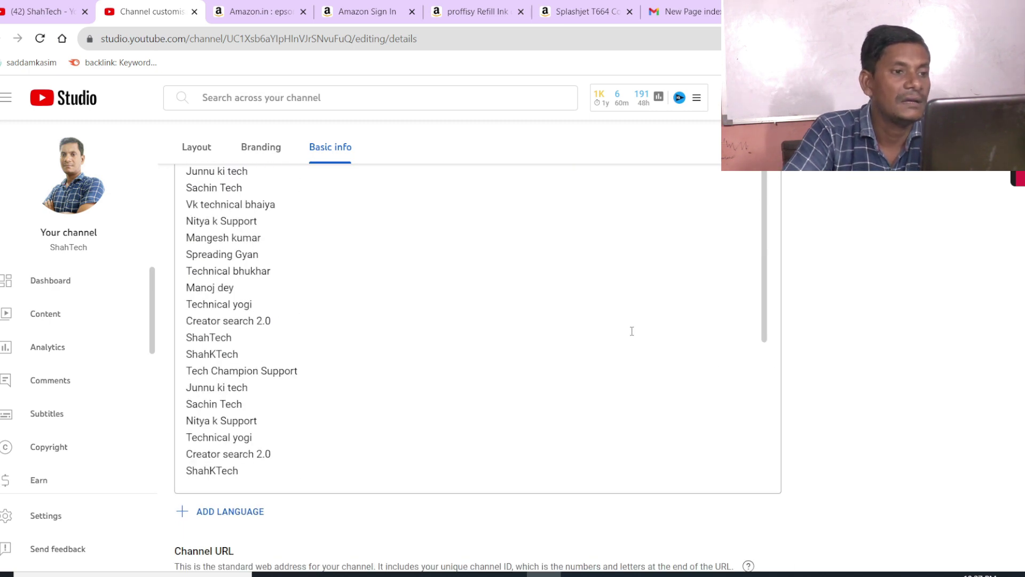
pyautogui.scroll(-4, 632, 332)
pyautogui.scroll(4, 872, 487)
pyautogui.scroll(-9, 899, 471)
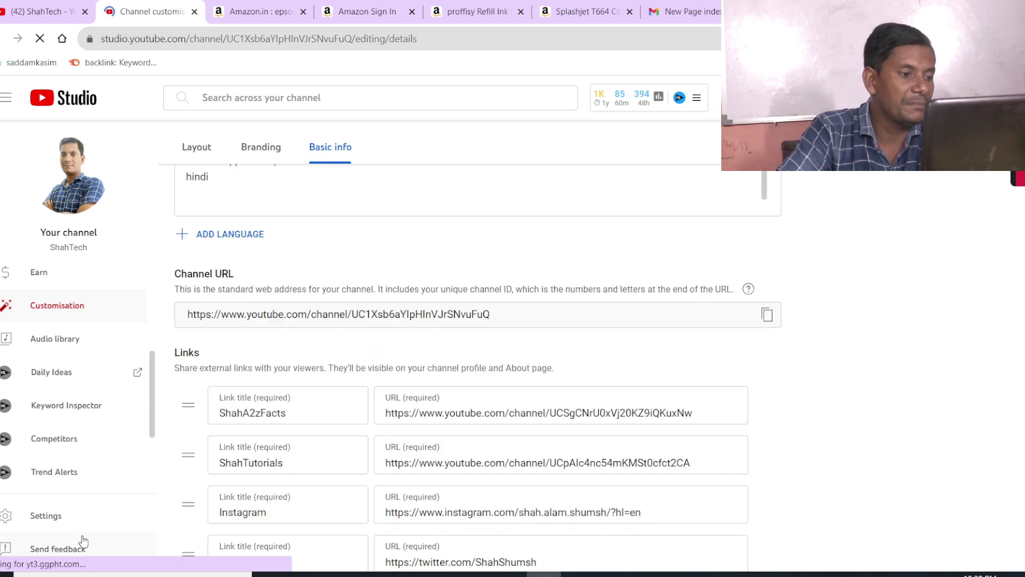
# Open the channel's upload default settings and look through the default video description for the "My accessories" section
pyautogui.click(47, 516)
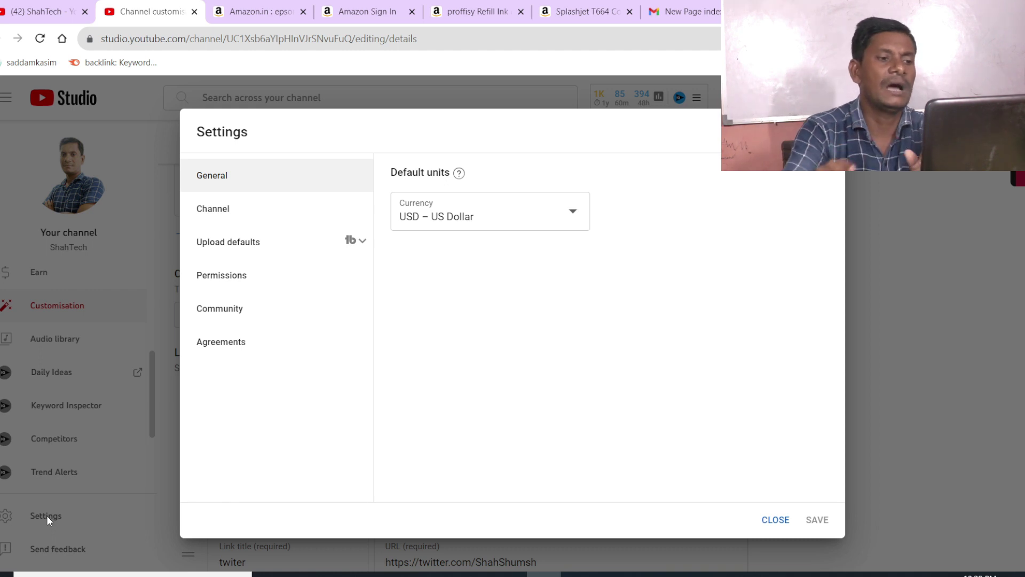
pyautogui.click(237, 245)
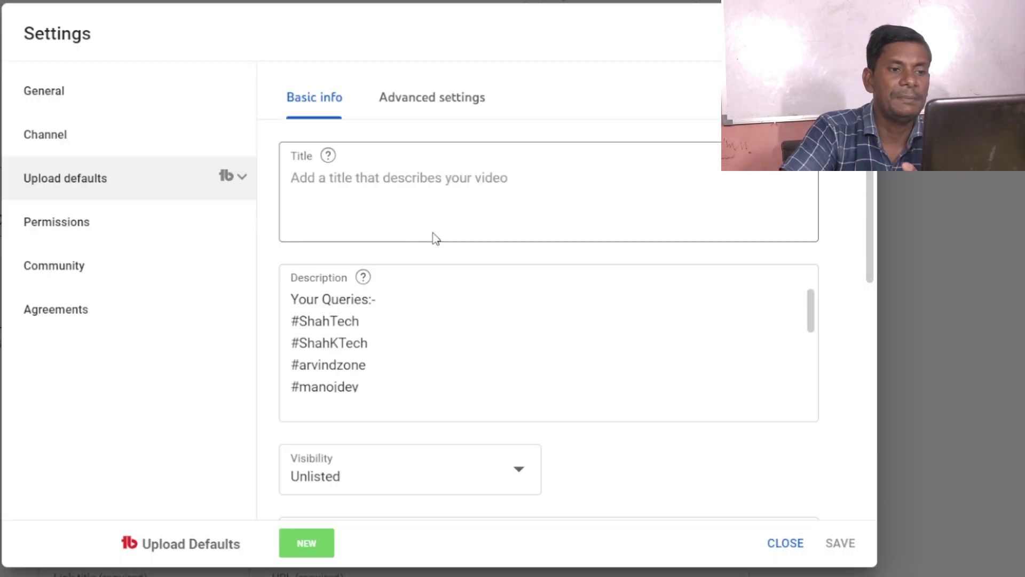
pyautogui.scroll(-8, 679, 346)
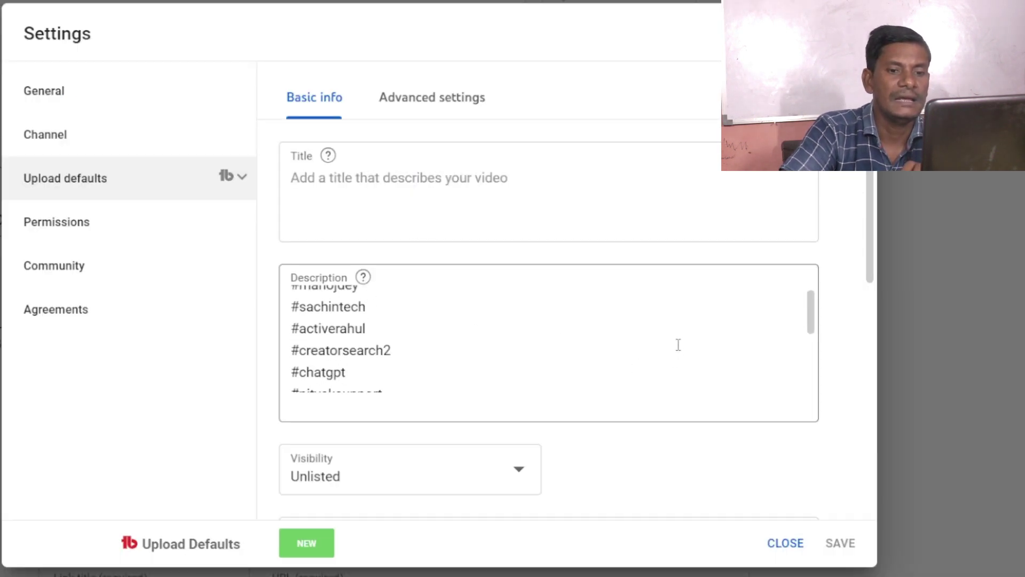
pyautogui.scroll(-10, 679, 334)
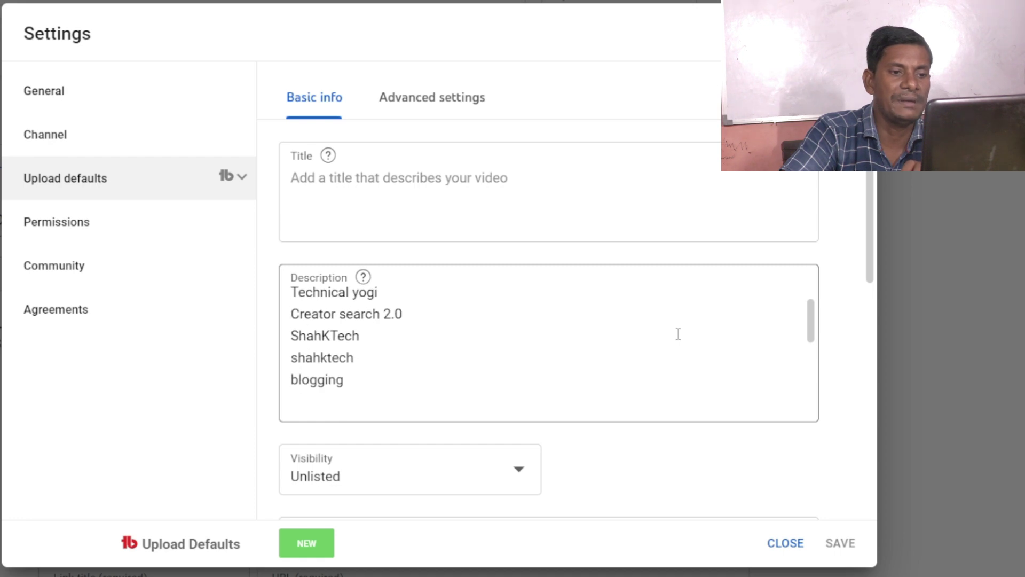
pyautogui.scroll(-10, 677, 334)
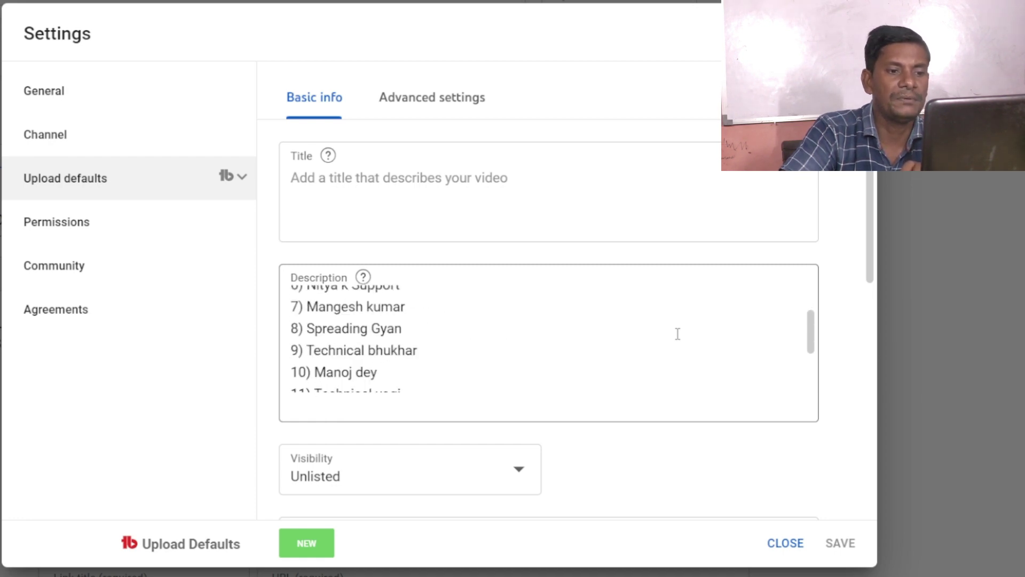
pyautogui.scroll(5, 677, 333)
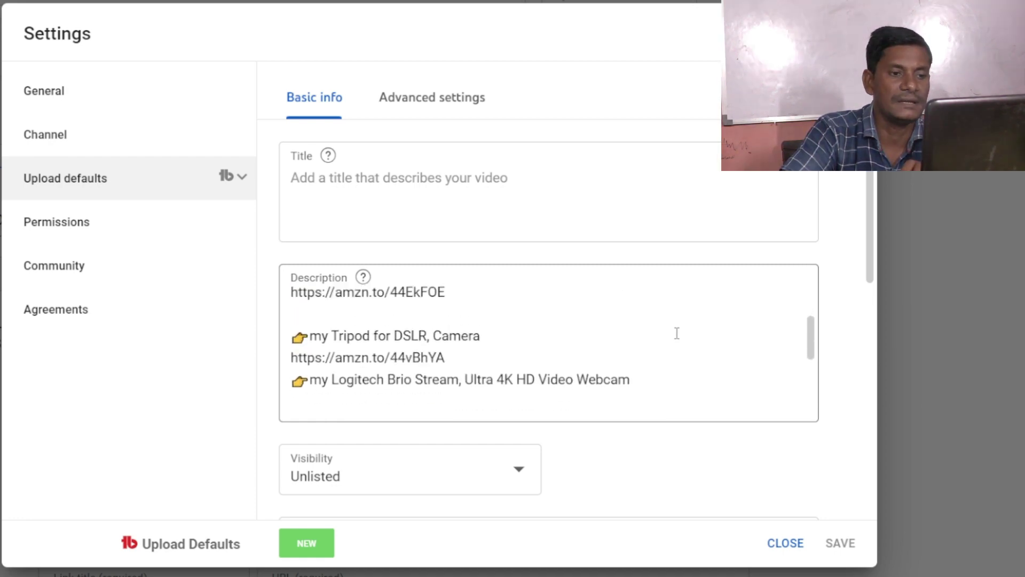
pyautogui.scroll(-1, 677, 334)
pyautogui.scroll(1, 677, 332)
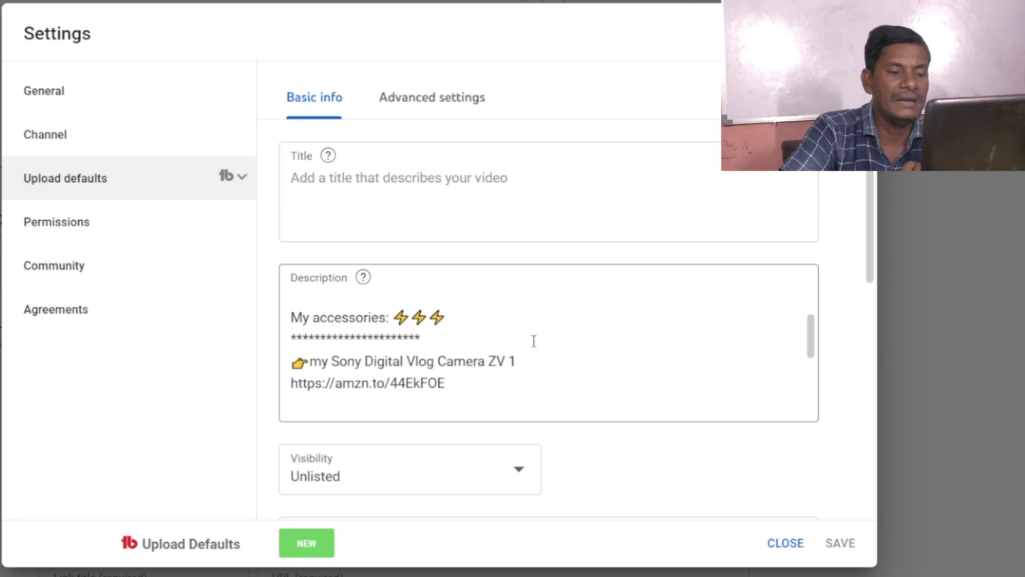
# Examine the accessory affiliate links in the default description, from the Sony Digital Vlog Camera ZV 1 to the Apple AirPods Pro
pyautogui.scroll(-2, 571, 347)
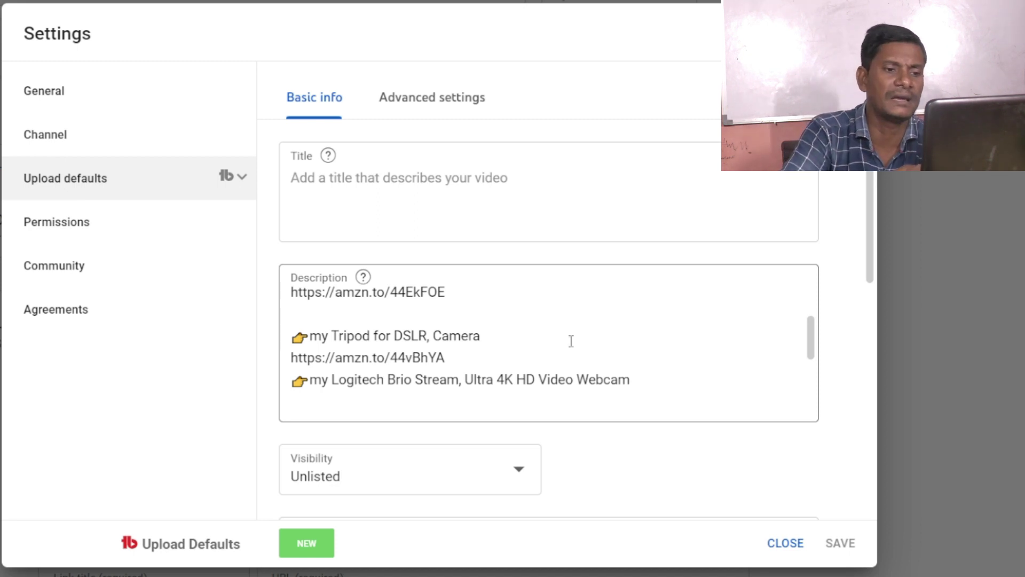
pyautogui.click(582, 329)
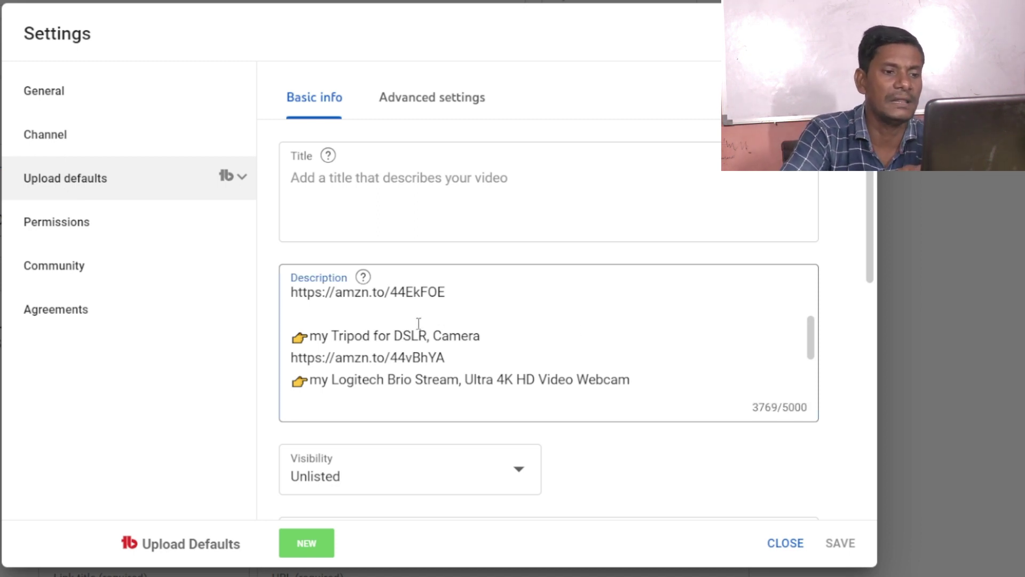
pyautogui.scroll(2, 401, 323)
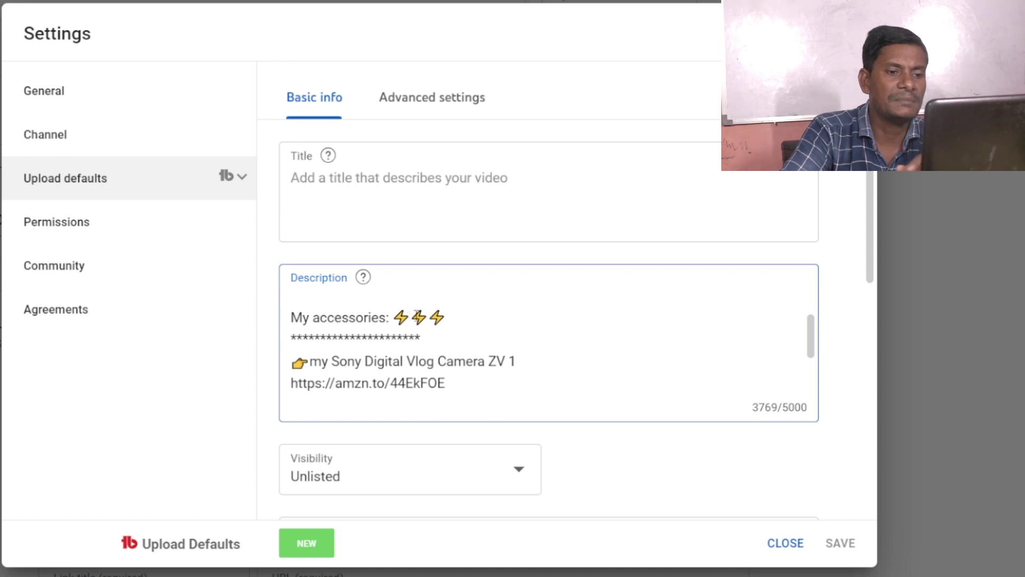
pyautogui.scroll(-3, 412, 321)
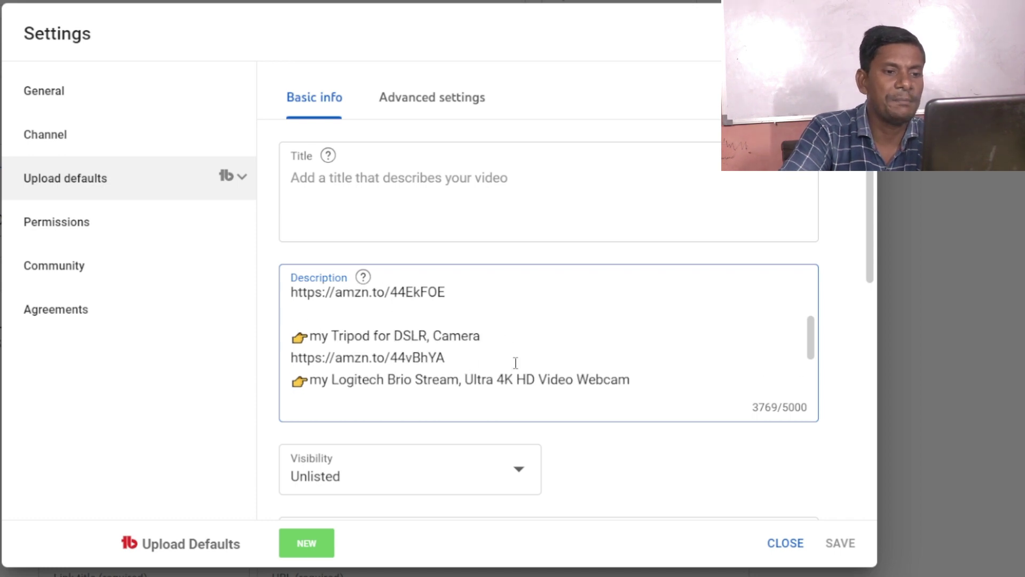
pyautogui.scroll(-2, 481, 358)
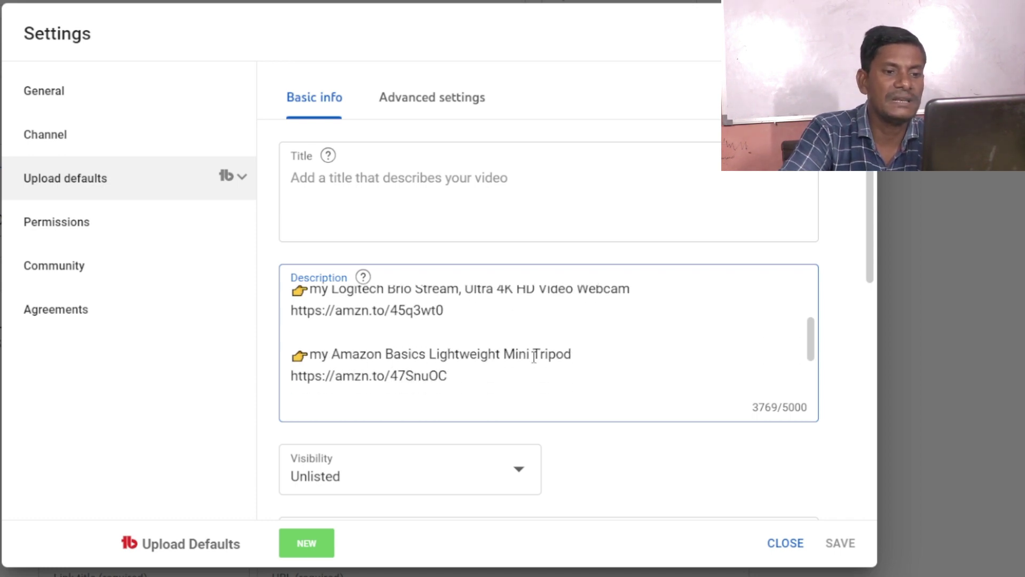
pyautogui.scroll(-2, 576, 349)
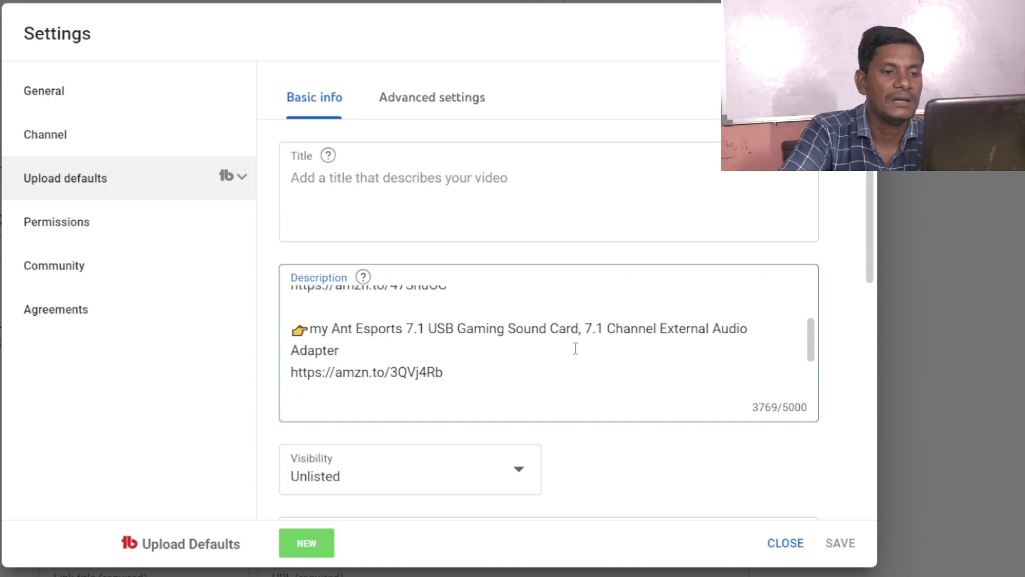
pyautogui.scroll(-2, 460, 328)
pyautogui.scroll(2, 460, 328)
pyautogui.scroll(-2, 465, 328)
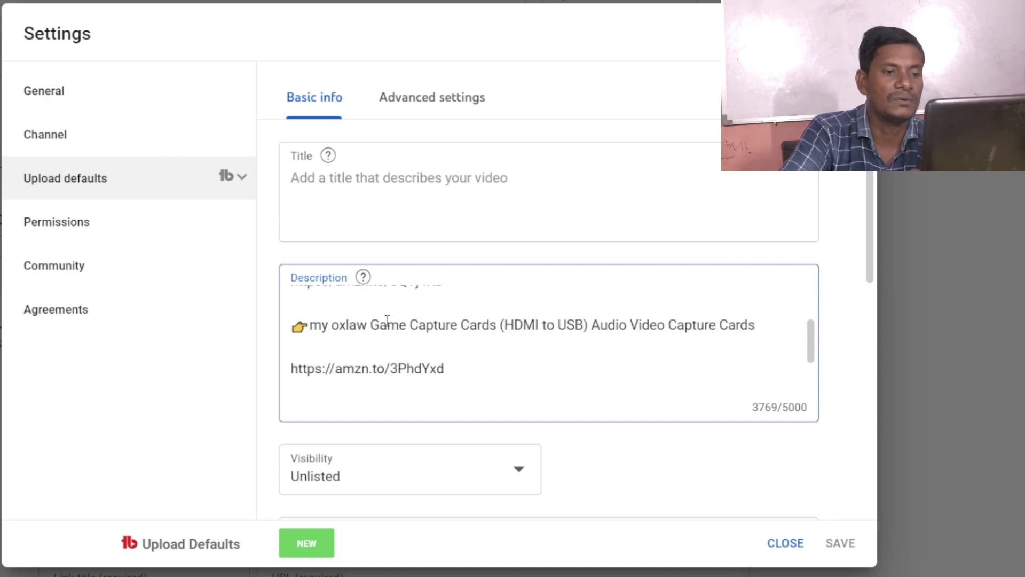
pyautogui.scroll(-2, 387, 320)
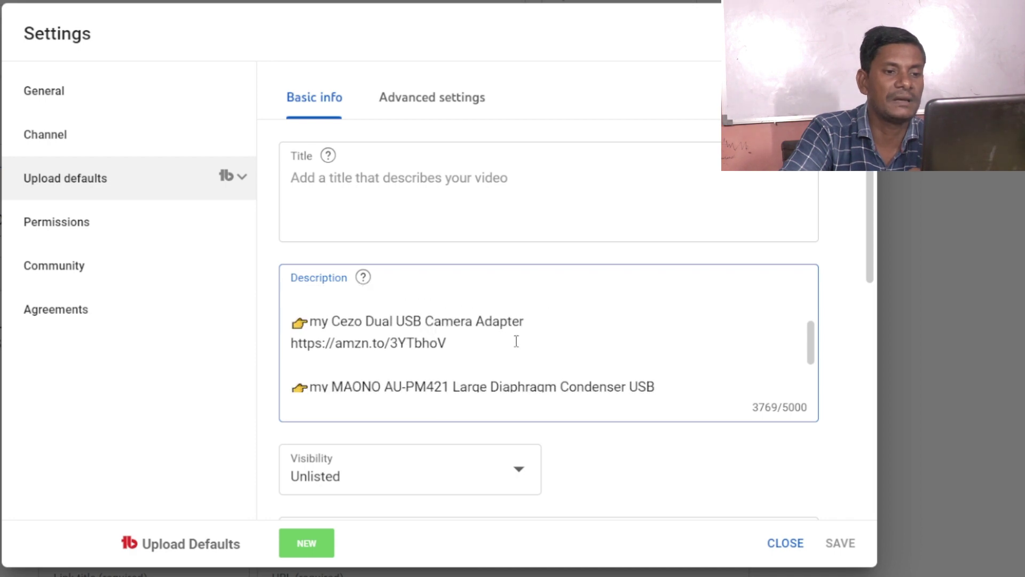
pyautogui.scroll(-3, 525, 338)
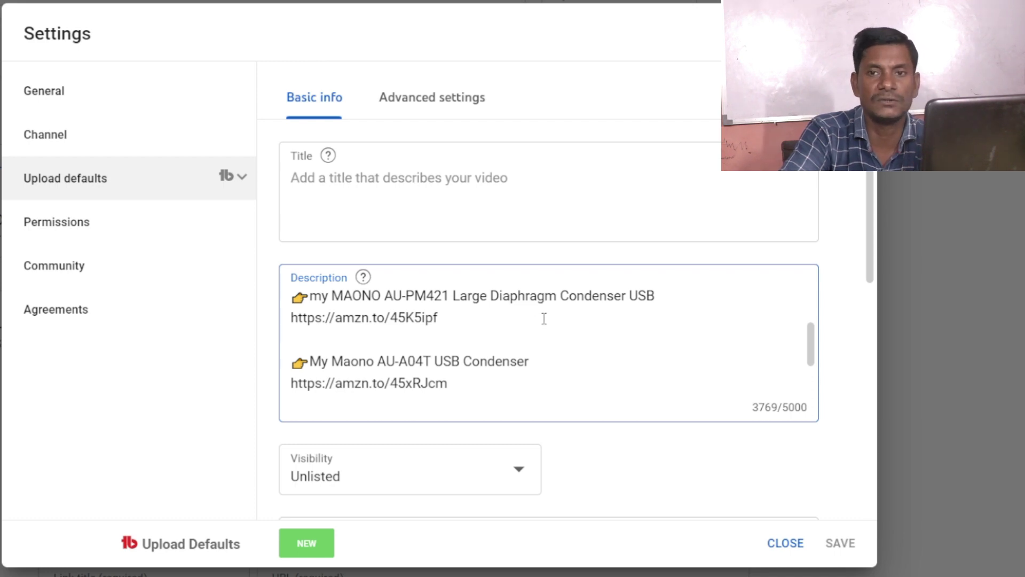
pyautogui.scroll(-2, 523, 363)
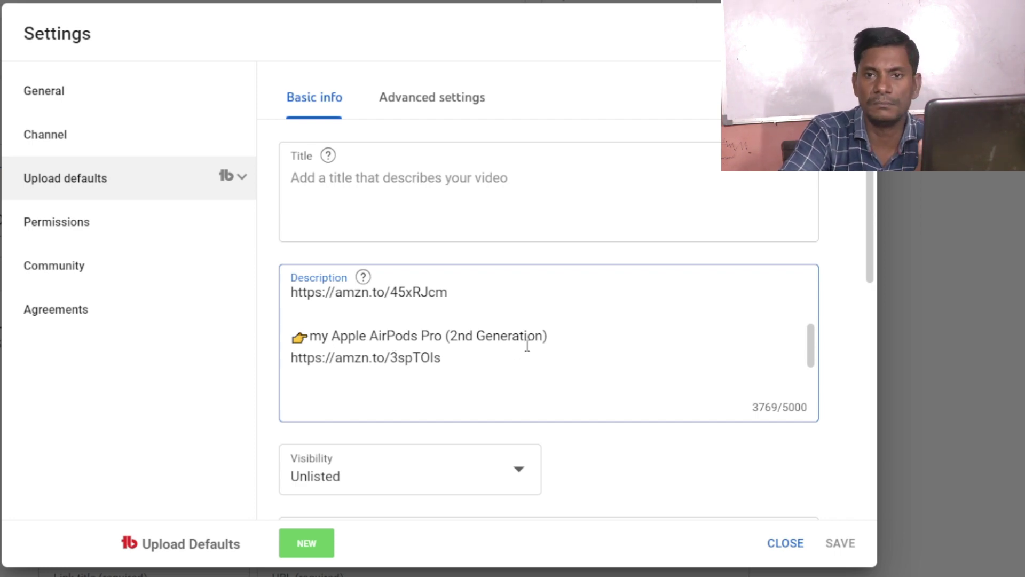
# Examine the accessory affiliate links from the Sony Wf-1000Xm3 earbuds to the Lenovo 300 FHD Webcam
pyautogui.scroll(-3, 527, 346)
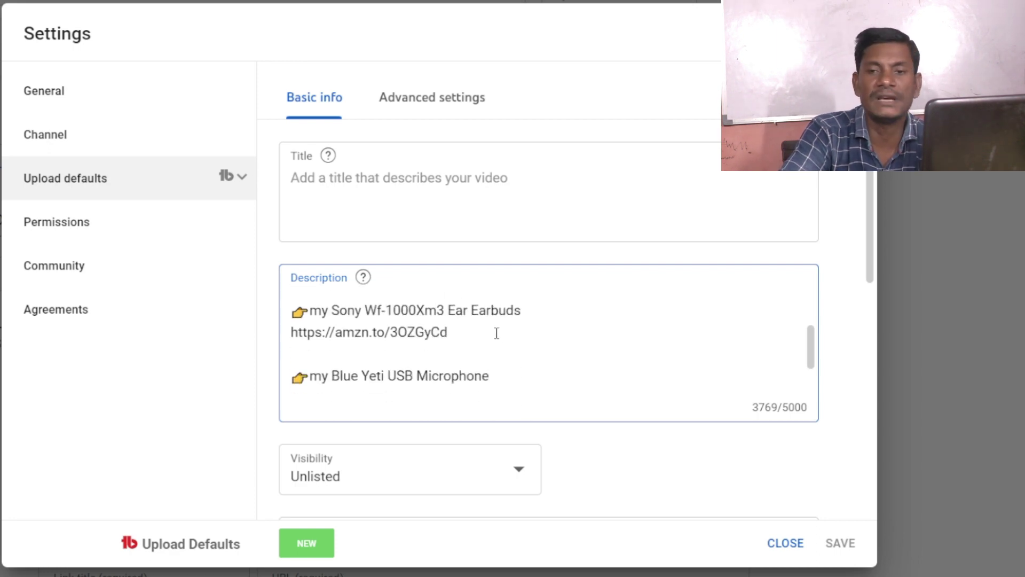
pyautogui.scroll(-2, 499, 332)
pyautogui.scroll(2, 499, 332)
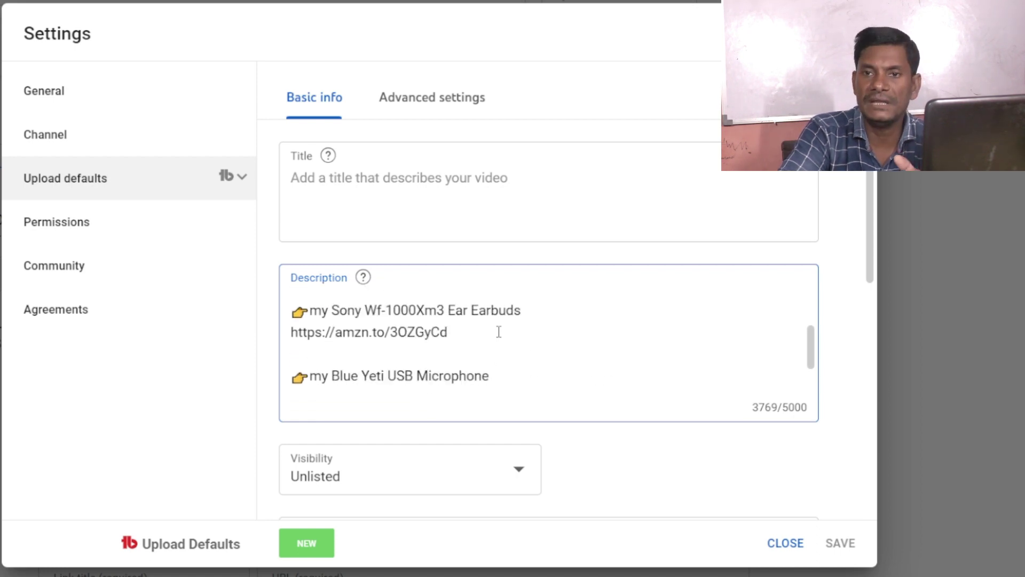
pyautogui.scroll(-2, 498, 332)
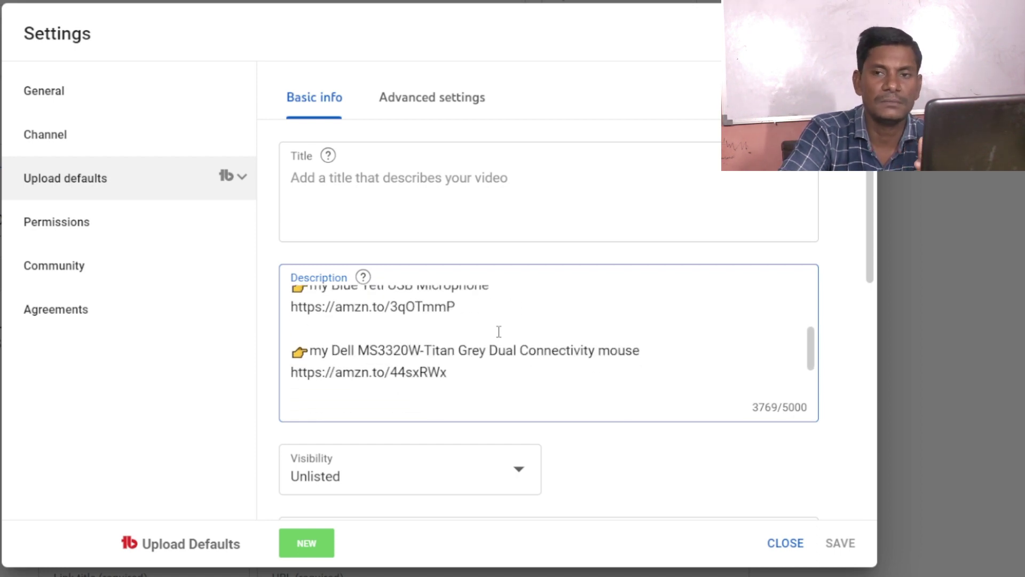
pyautogui.scroll(2, 500, 330)
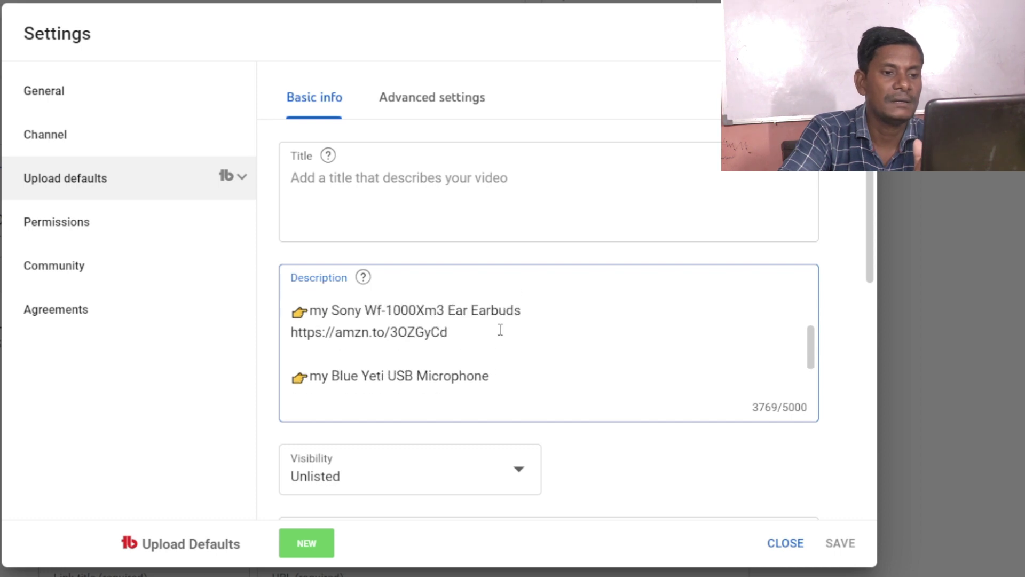
pyautogui.scroll(-4, 500, 330)
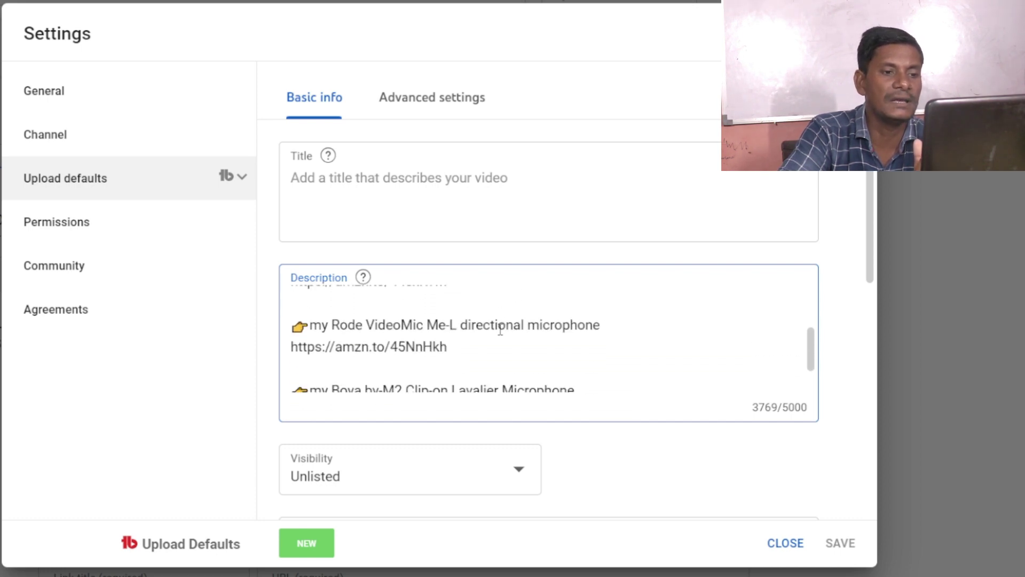
pyautogui.scroll(-5, 502, 328)
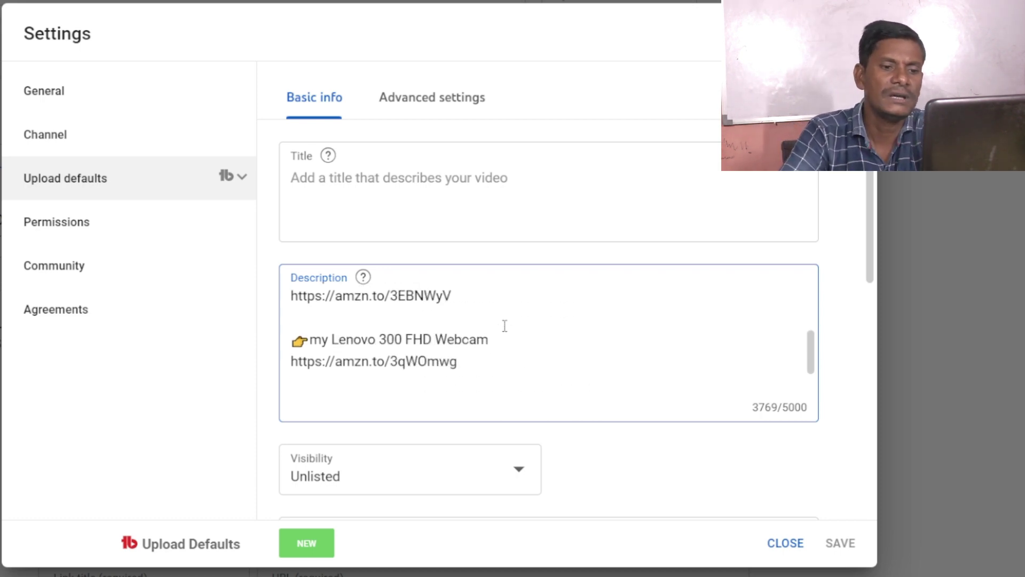
# Review the disclaimer, social media links and channel subscription links after the accessory list in the default description
pyautogui.scroll(-10, 505, 368)
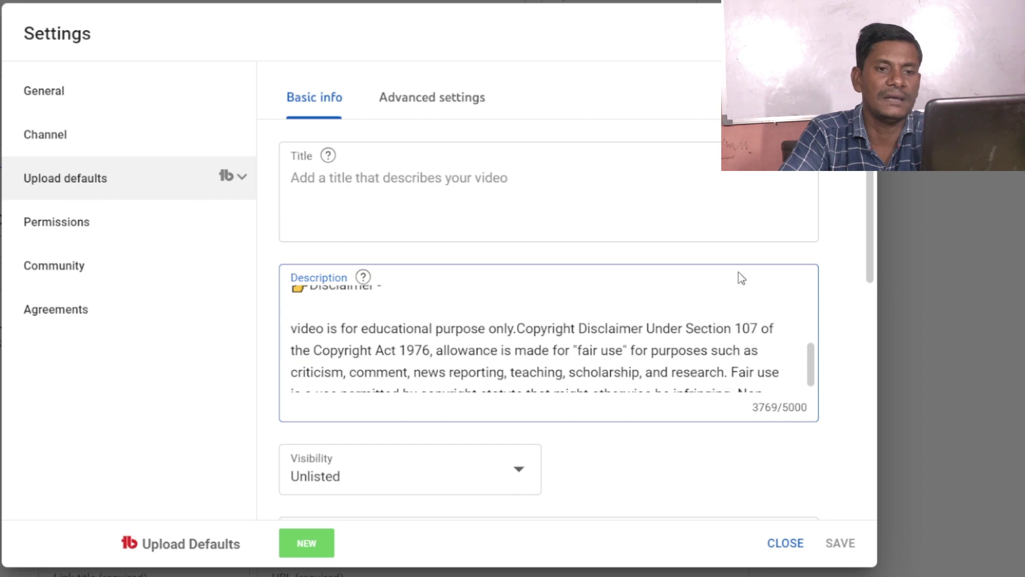
pyautogui.scroll(5, 697, 350)
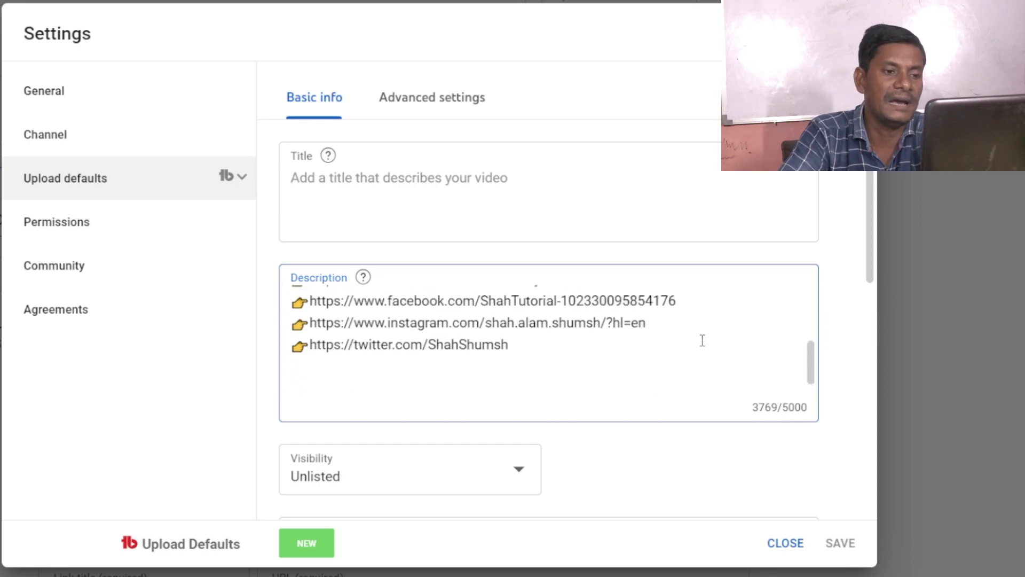
pyautogui.scroll(-2, 481, 341)
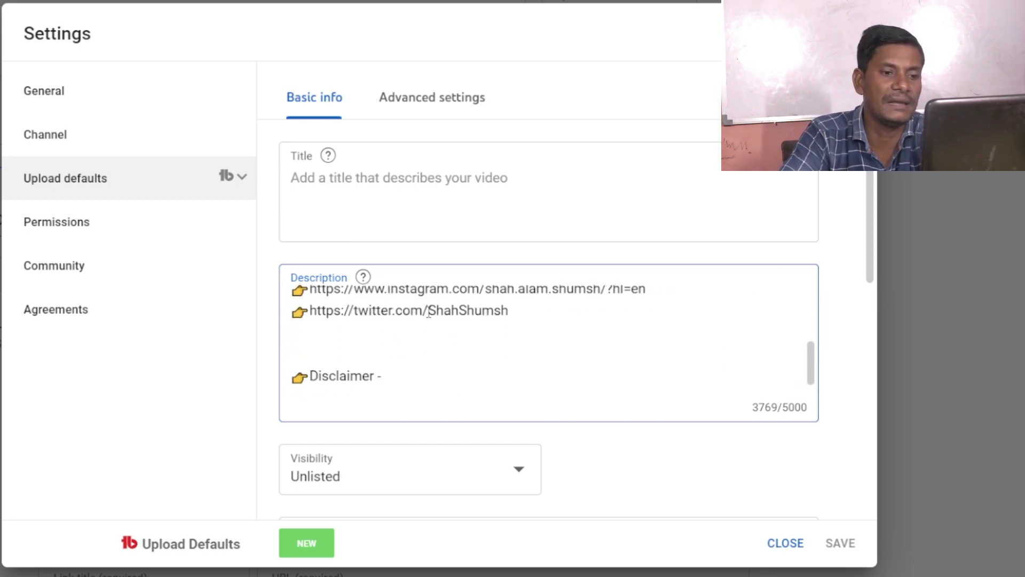
pyautogui.scroll(4, 430, 313)
# Switch to the New Text Document in Notepad and look through its list of accessory names and affiliate links
pyautogui.hotkey('alt', 'Tab')
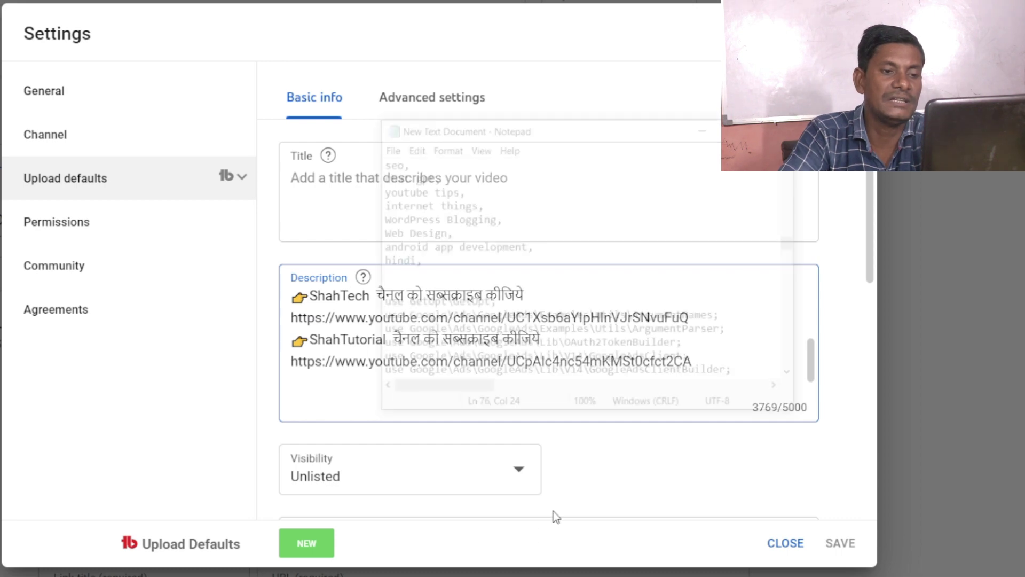
pyautogui.scroll(4, 591, 232)
pyautogui.scroll(6, 601, 231)
pyautogui.scroll(-20, 609, 230)
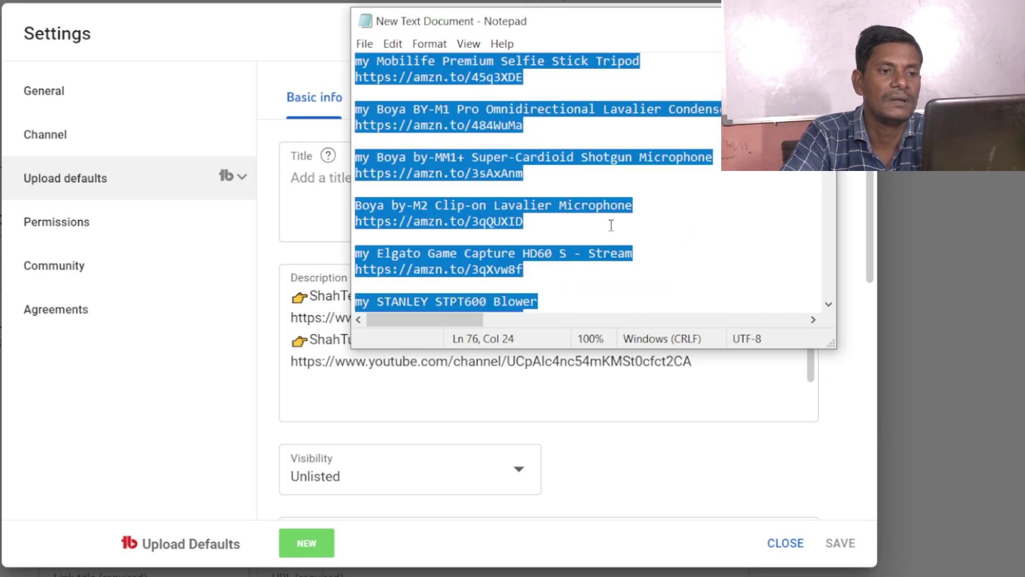
pyautogui.scroll(6, 612, 225)
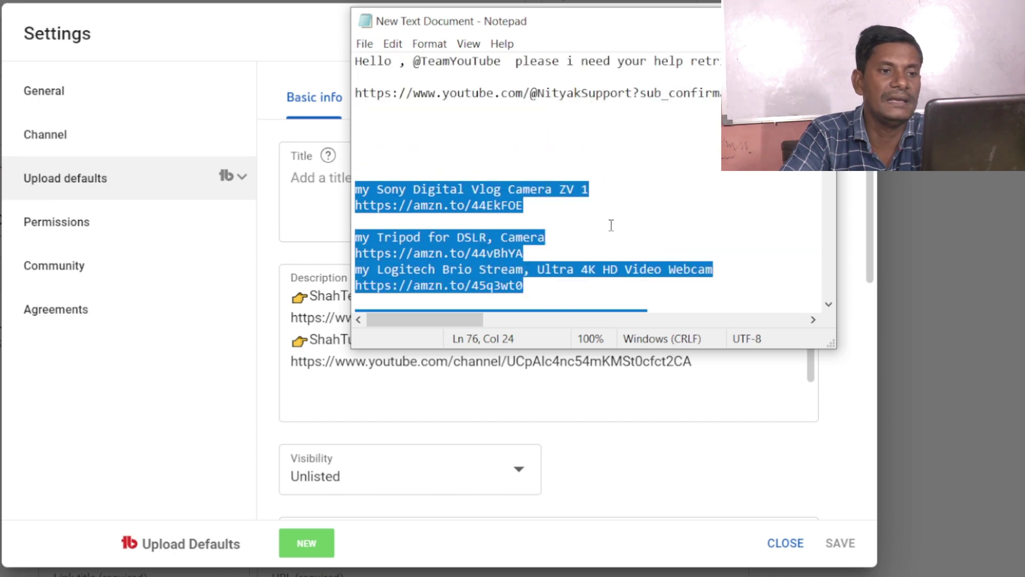
pyautogui.scroll(-2, 612, 225)
pyautogui.click(682, 139)
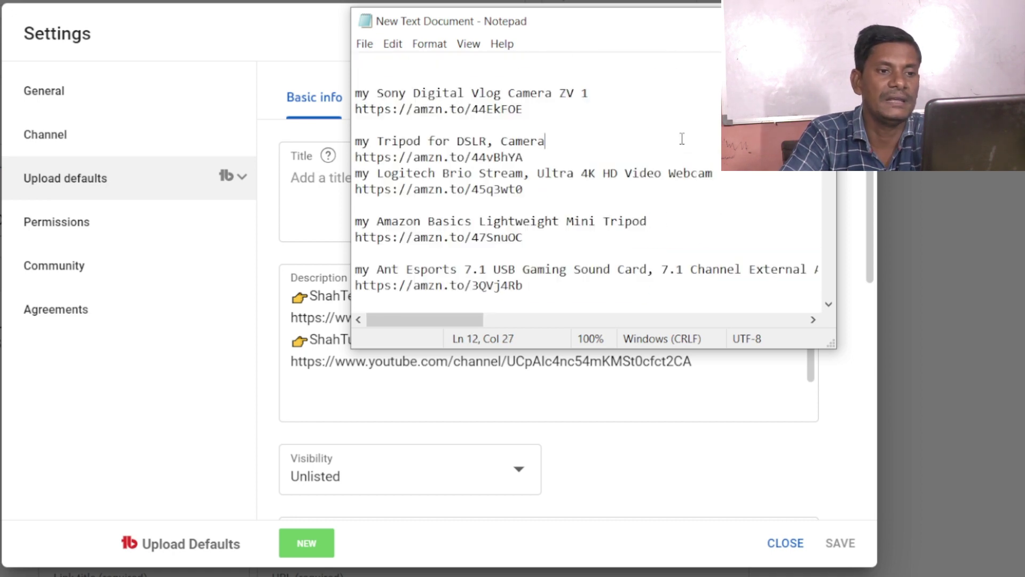
# Highlight the short links for the Sony camera, Logitech webcam and Amazon Basics mini tripod in turn, and minimise Notepad
pyautogui.moveTo(405, 93); pyautogui.dragTo(553, 239)
pyautogui.click(597, 225)
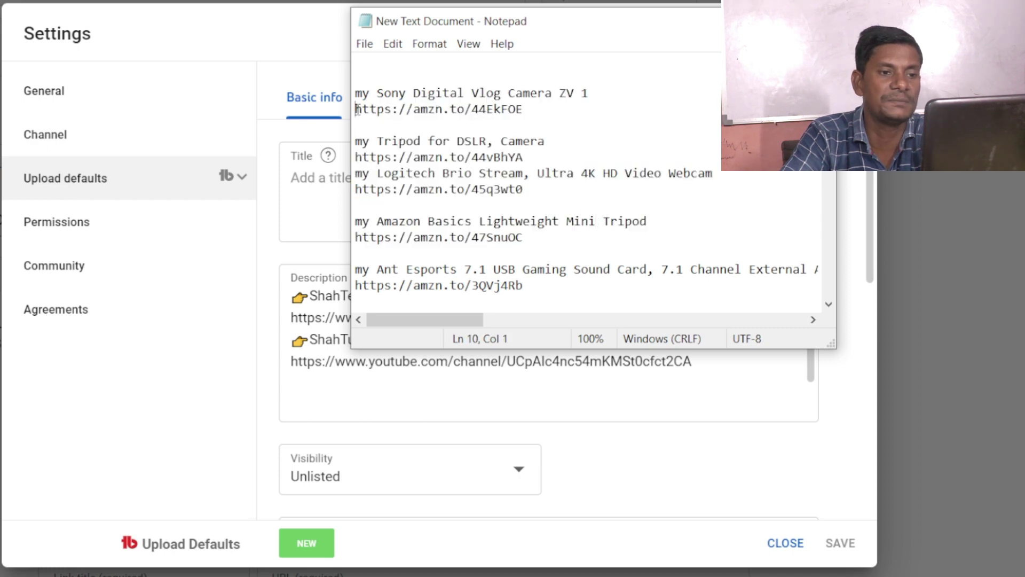
pyautogui.moveTo(356, 109); pyautogui.dragTo(523, 109)
pyautogui.moveTo(355, 190); pyautogui.dragTo(524, 190)
pyautogui.moveTo(356, 237); pyautogui.dragTo(524, 237)
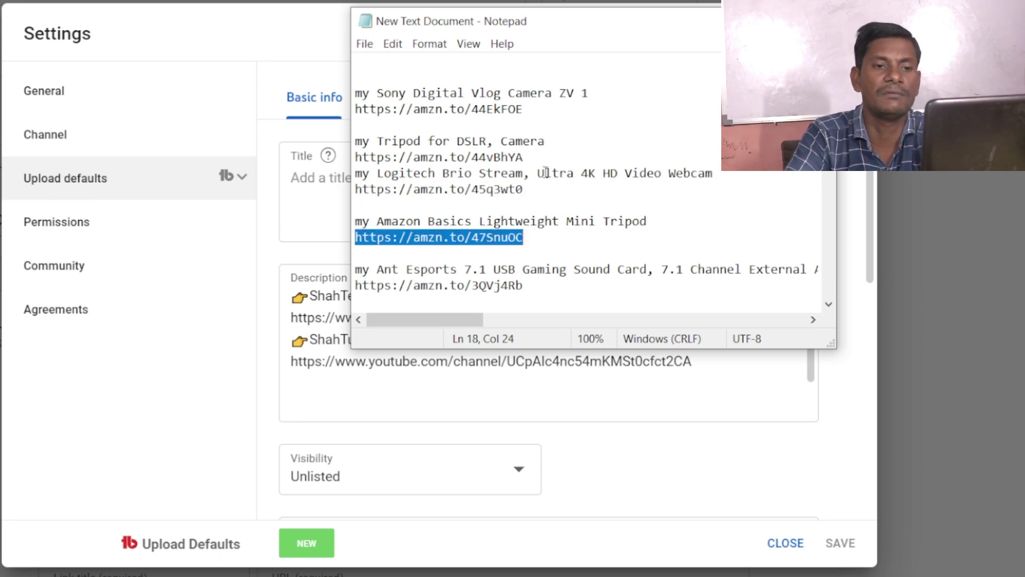
pyautogui.click(775, 20)
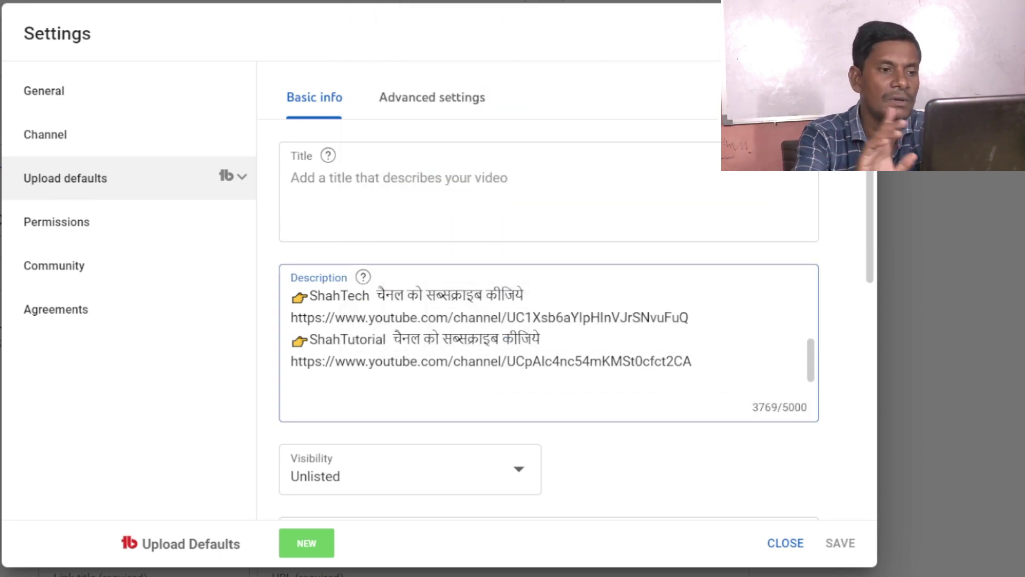